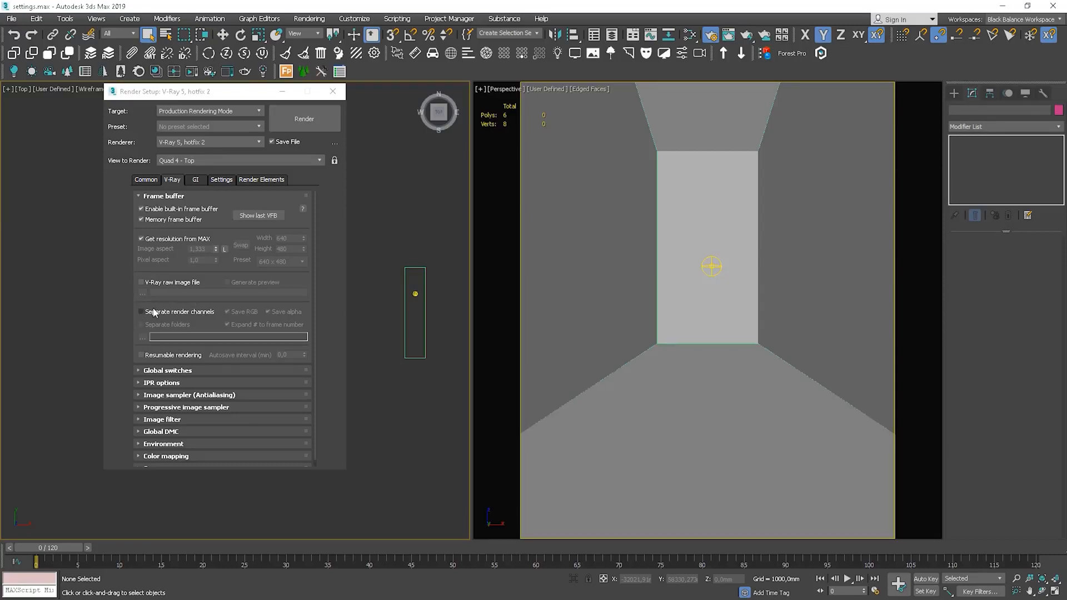
Enable the material override in the V-Ray global switches.
click(140, 283)
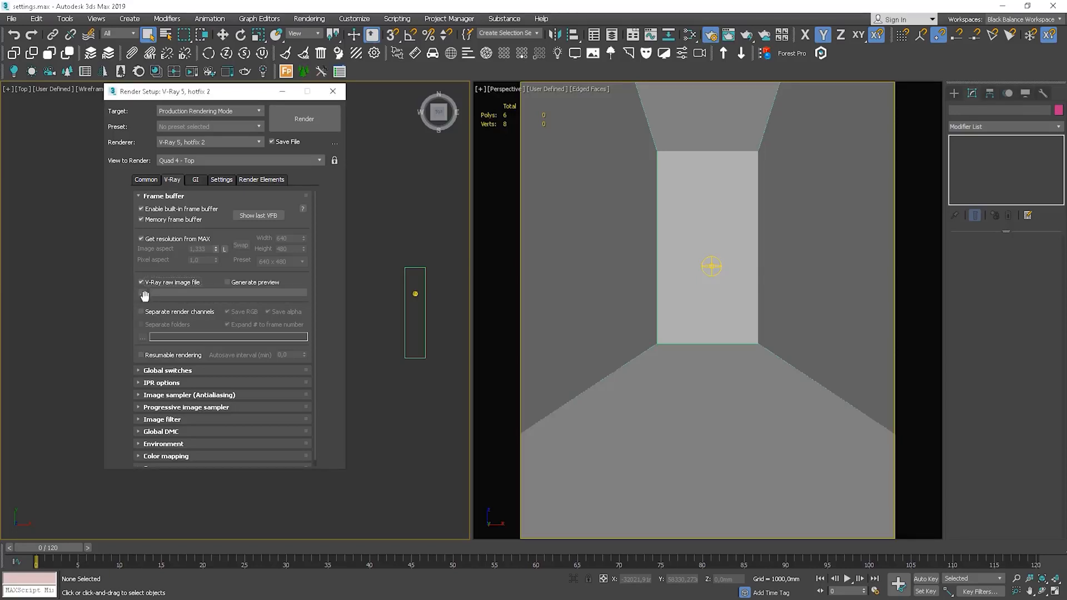
click(142, 282)
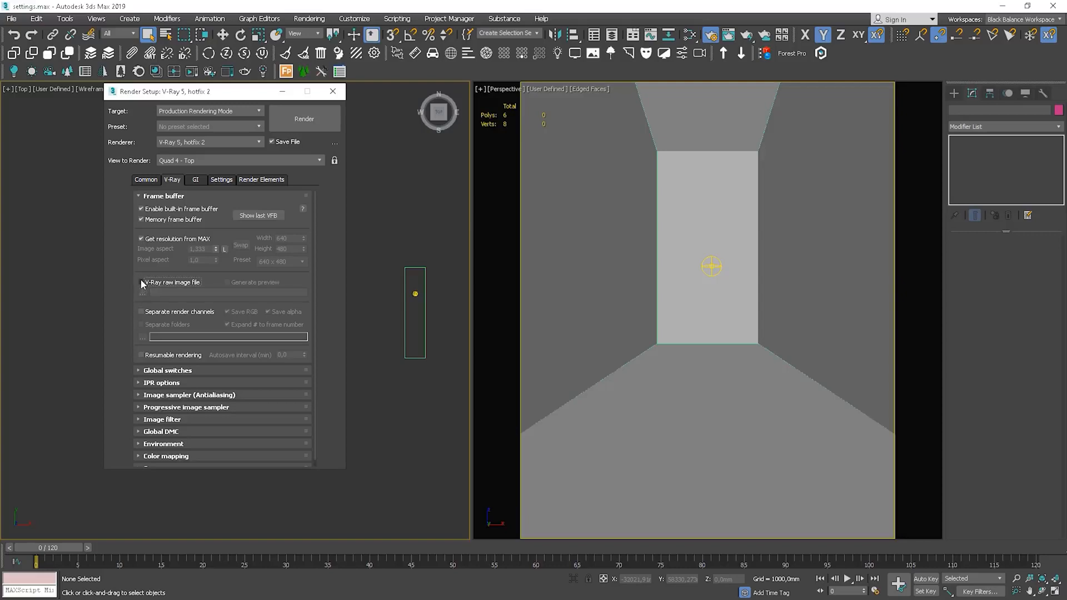
click(170, 197)
click(165, 210)
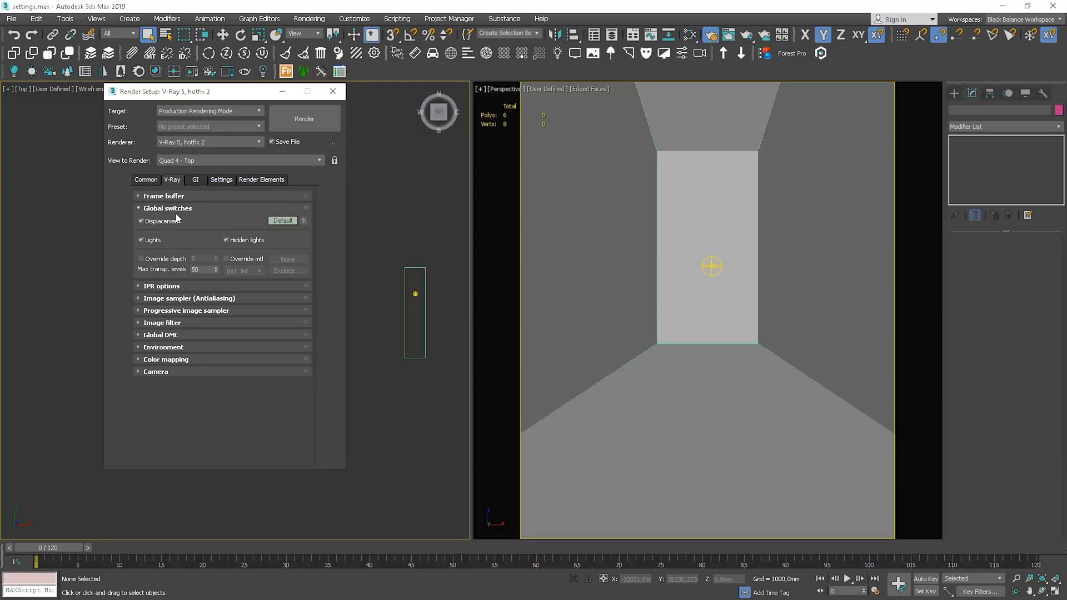
click(226, 259)
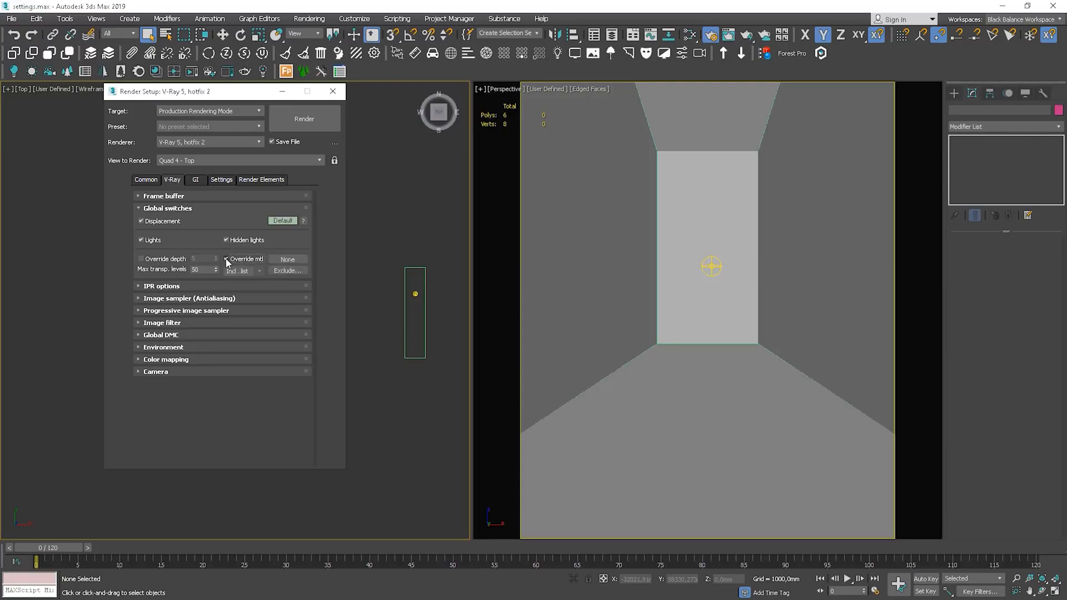
Set the material override to use the Include/Exclude list and check its list of excluded scene objects.
click(260, 270)
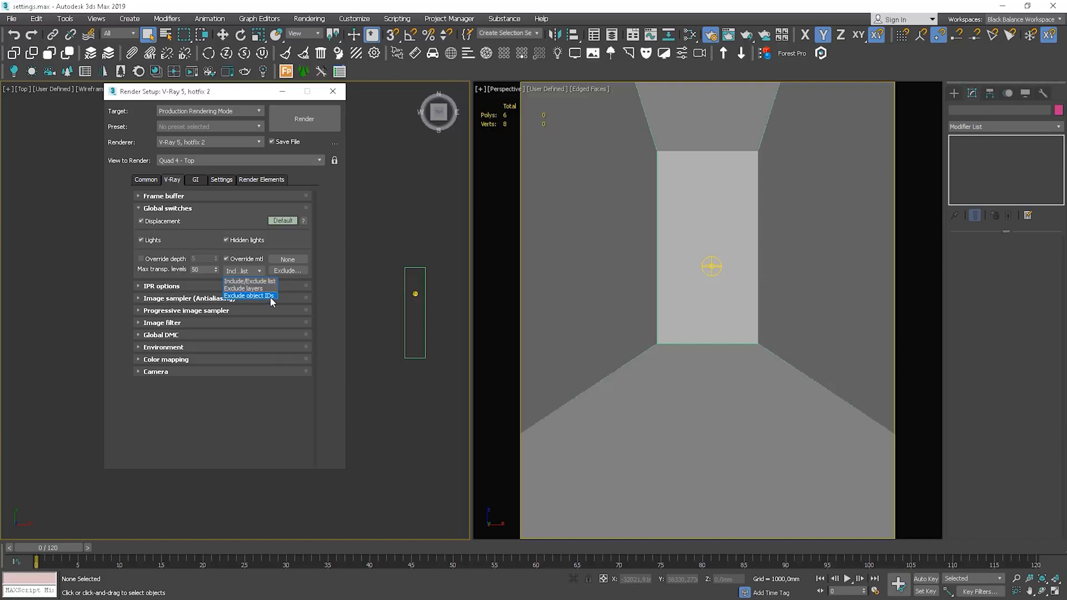
click(258, 281)
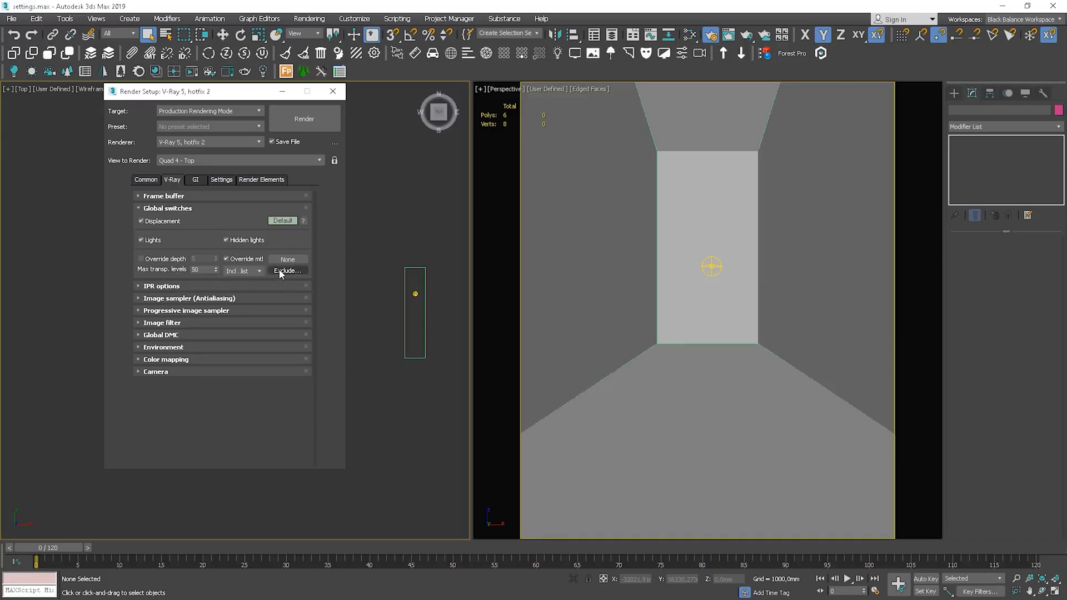
click(281, 272)
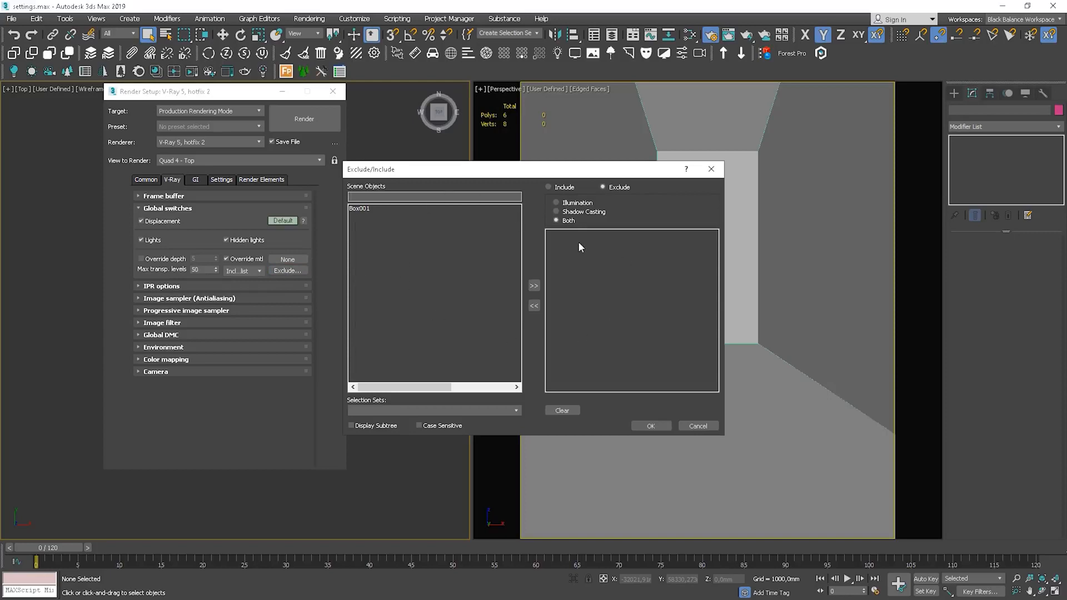
click(712, 169)
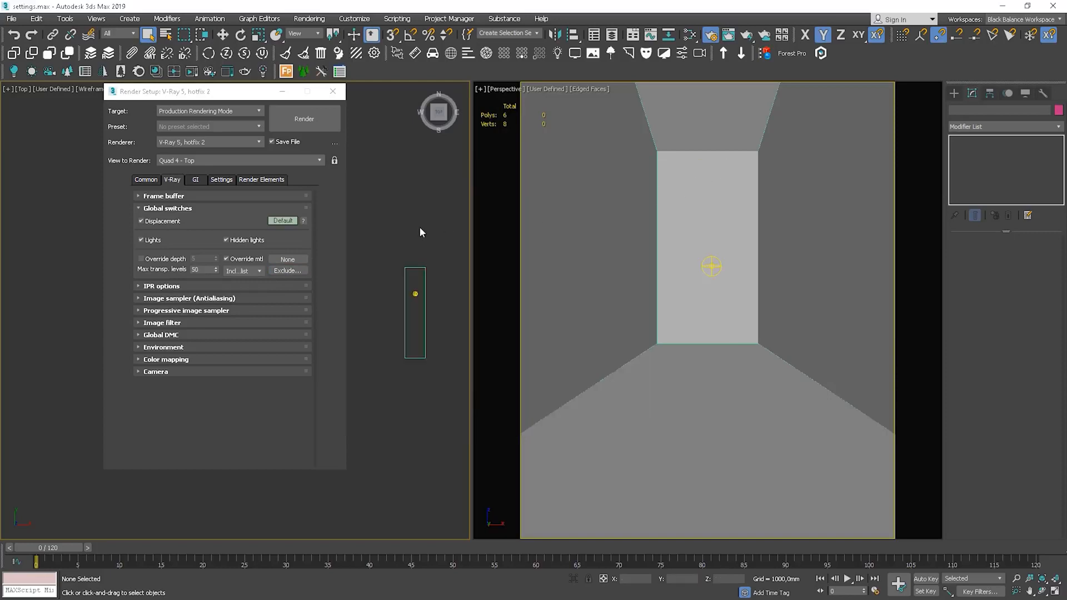
Show the global switches in Advanced mode and choose Adaptive lights as the light evaluation method.
click(283, 221)
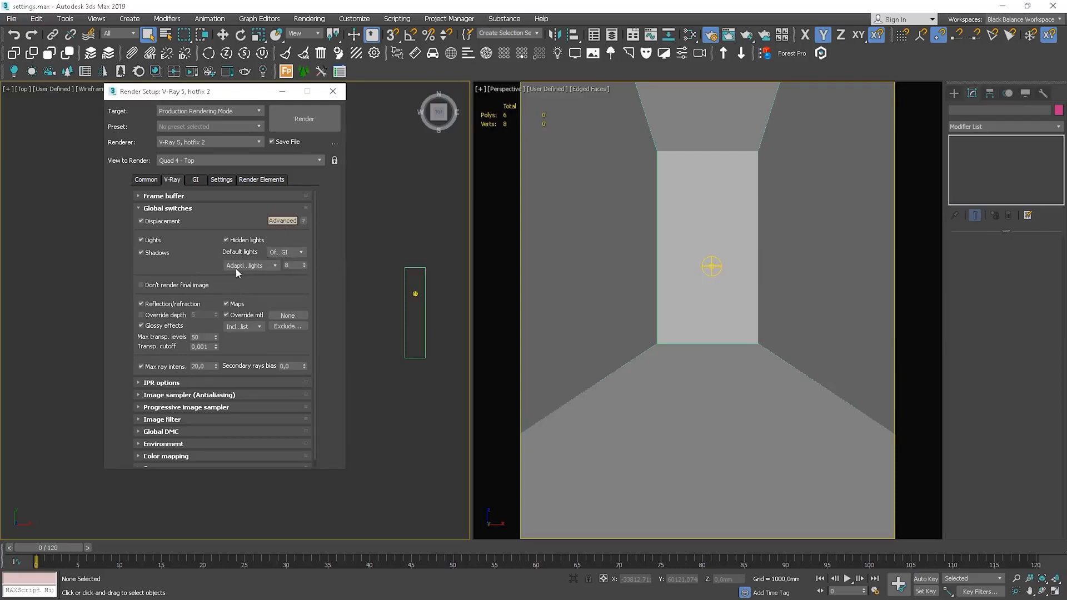
click(270, 265)
click(241, 290)
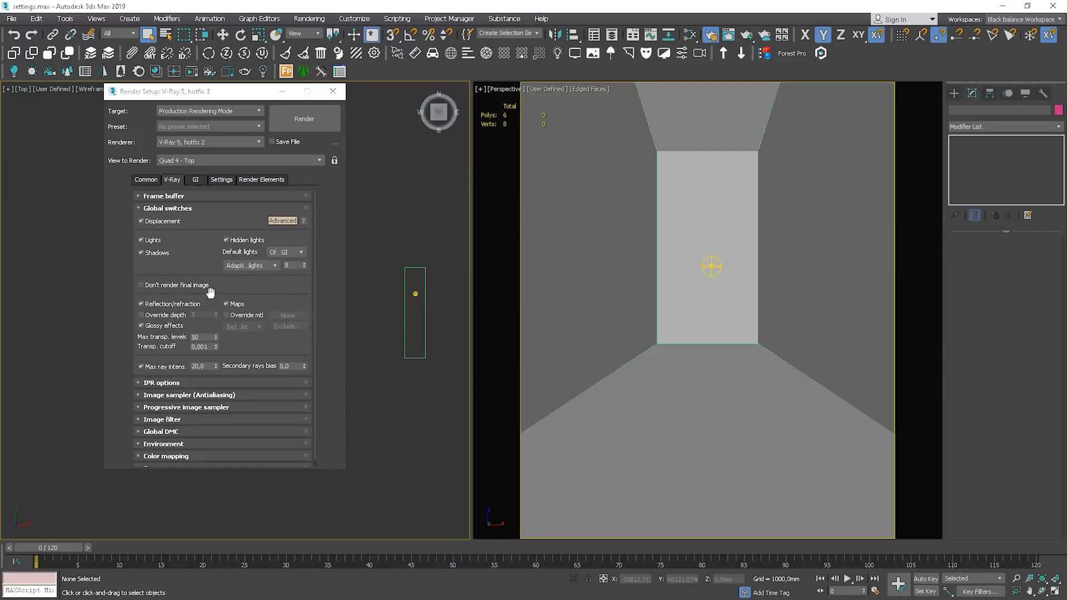
Turn the material override back on and review the global switches in Expert mode.
click(141, 286)
click(141, 286)
click(226, 315)
click(283, 221)
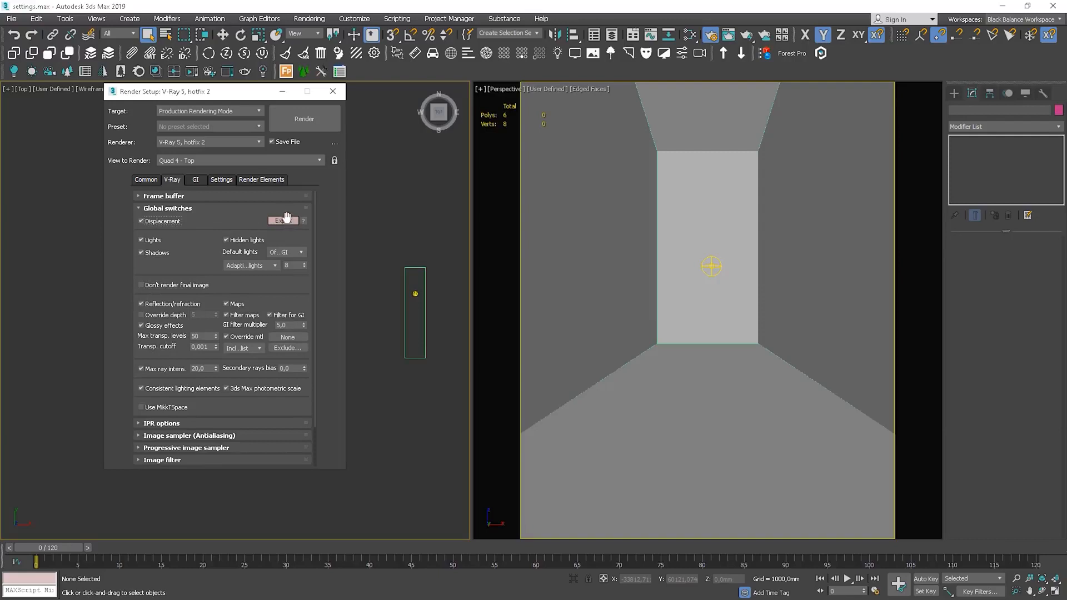
click(284, 221)
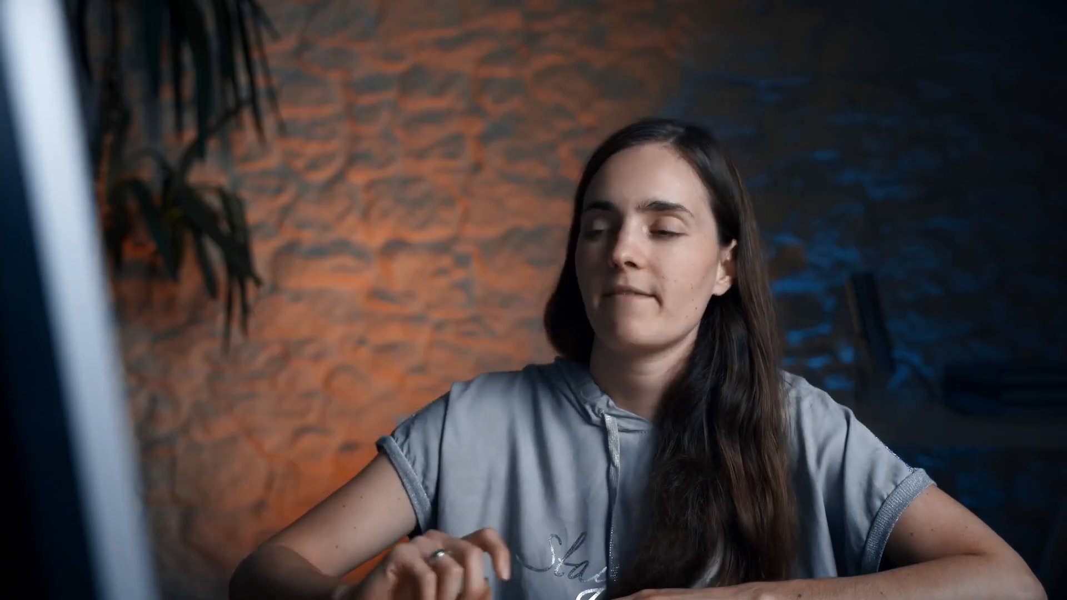
click(179, 208)
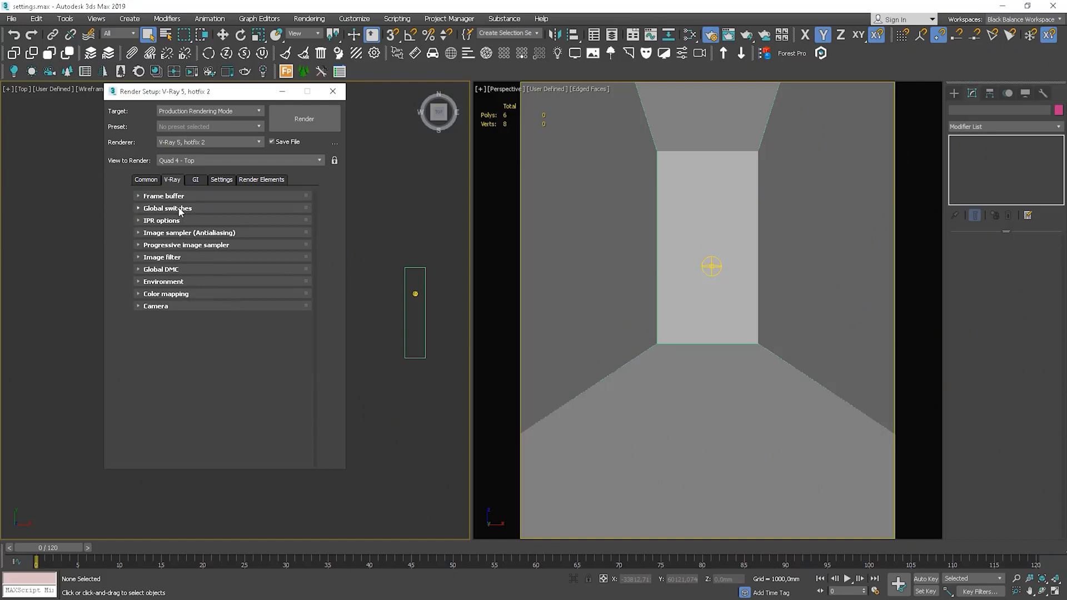
Start interactive rendering from the IPR options and open the image sampler (antialiasing) settings.
click(177, 221)
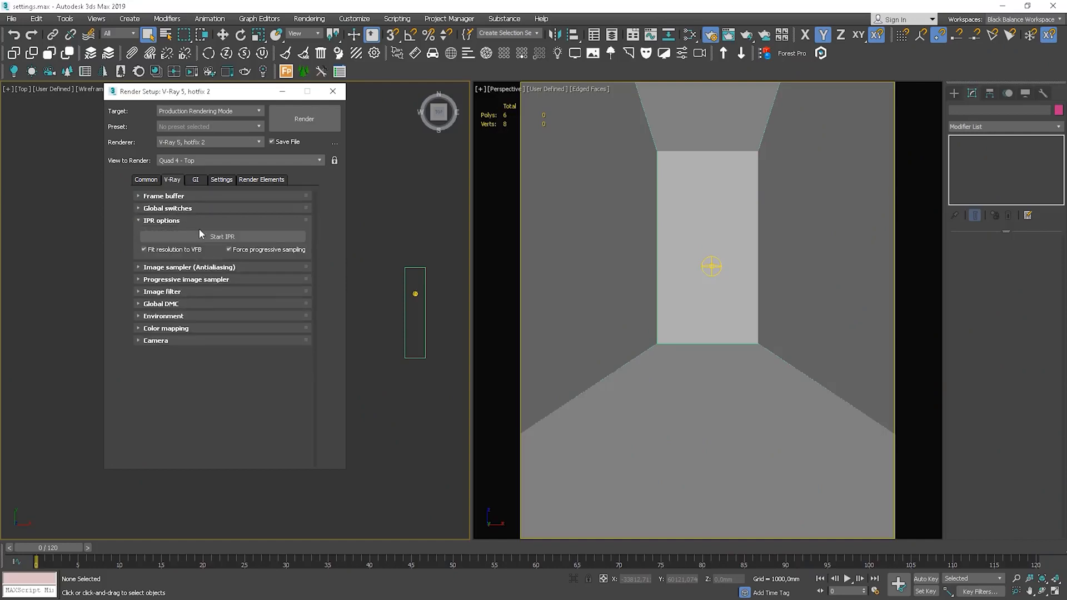
click(275, 239)
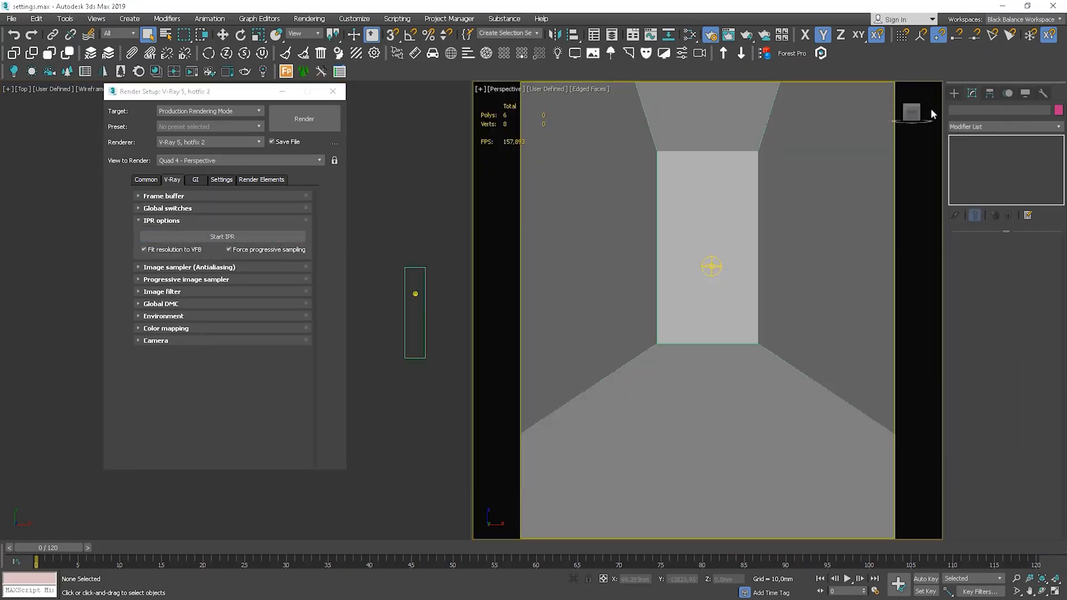
click(194, 219)
click(199, 233)
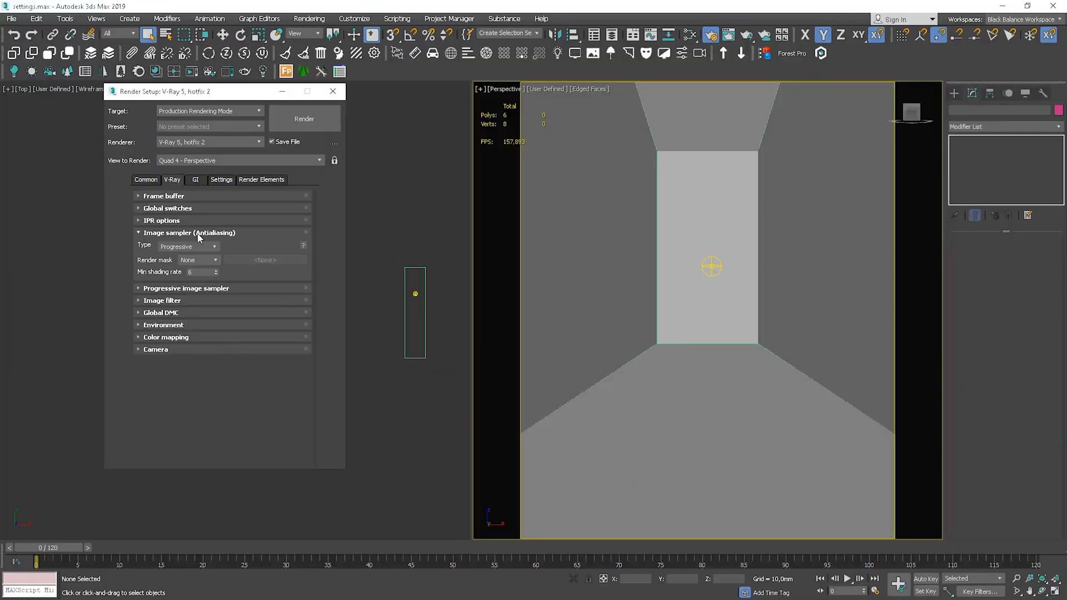
Run interactive rendering of the camera view and add an Exposure layer with exposure -1.101 and highlight burn 0.491.
click(187, 222)
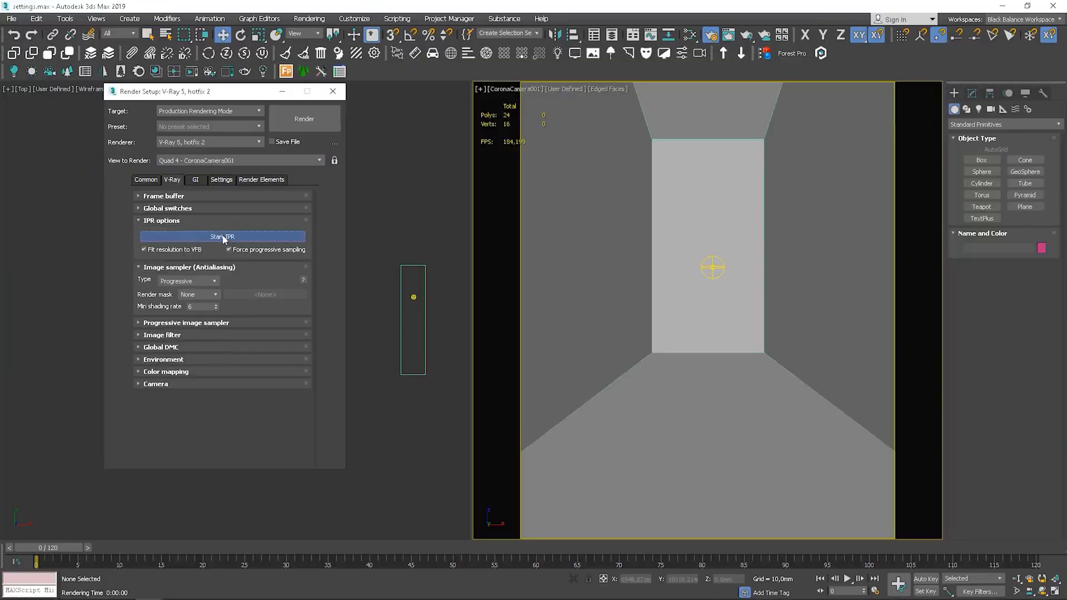
click(220, 237)
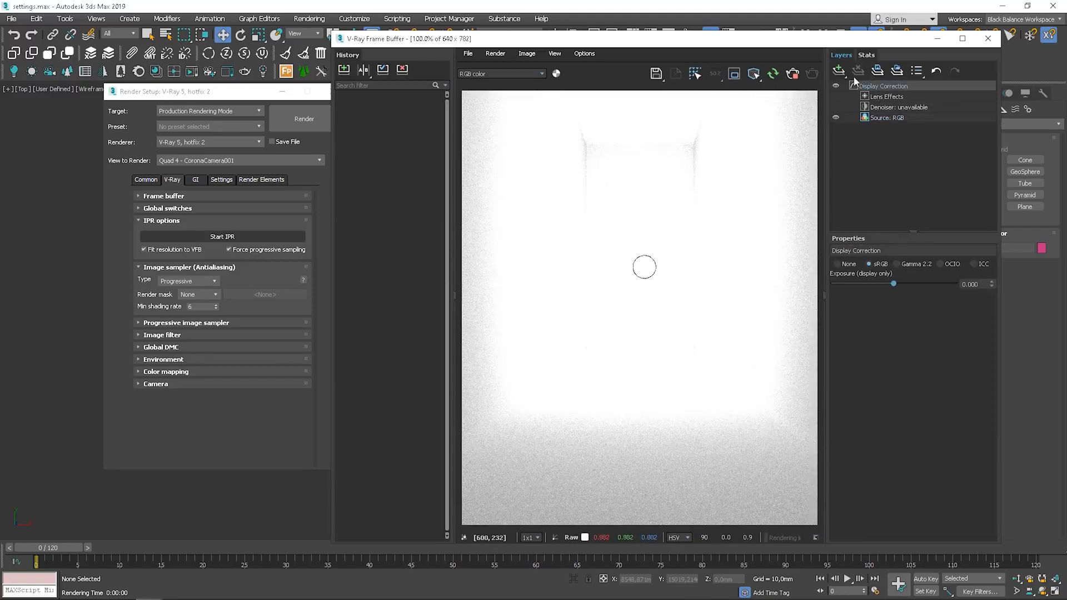
click(839, 70)
click(853, 138)
drag(893, 305, 880, 305)
drag(954, 327, 892, 327)
click(776, 75)
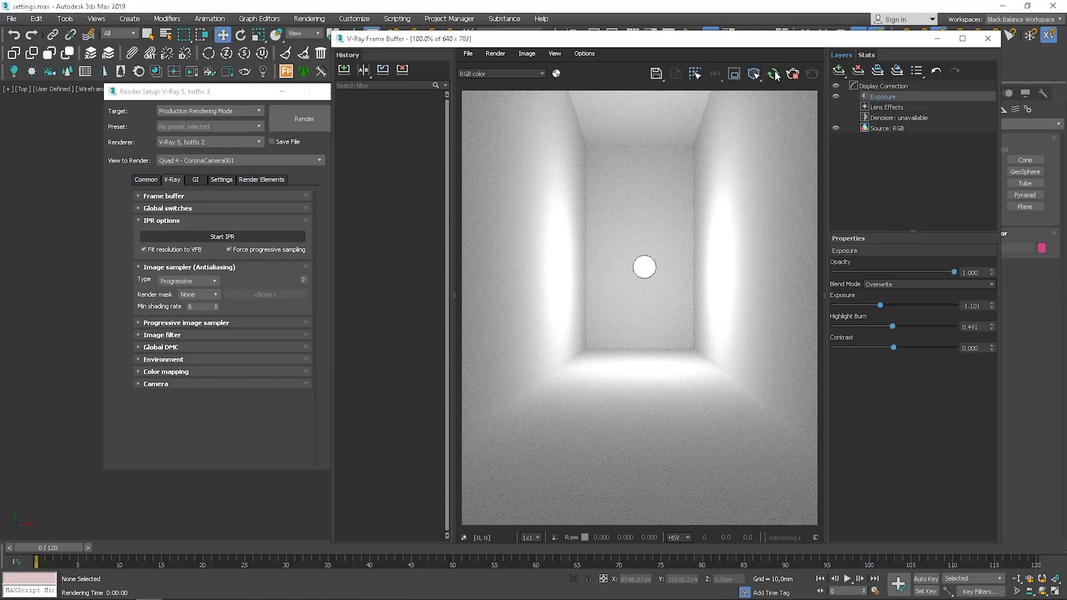
click(794, 74)
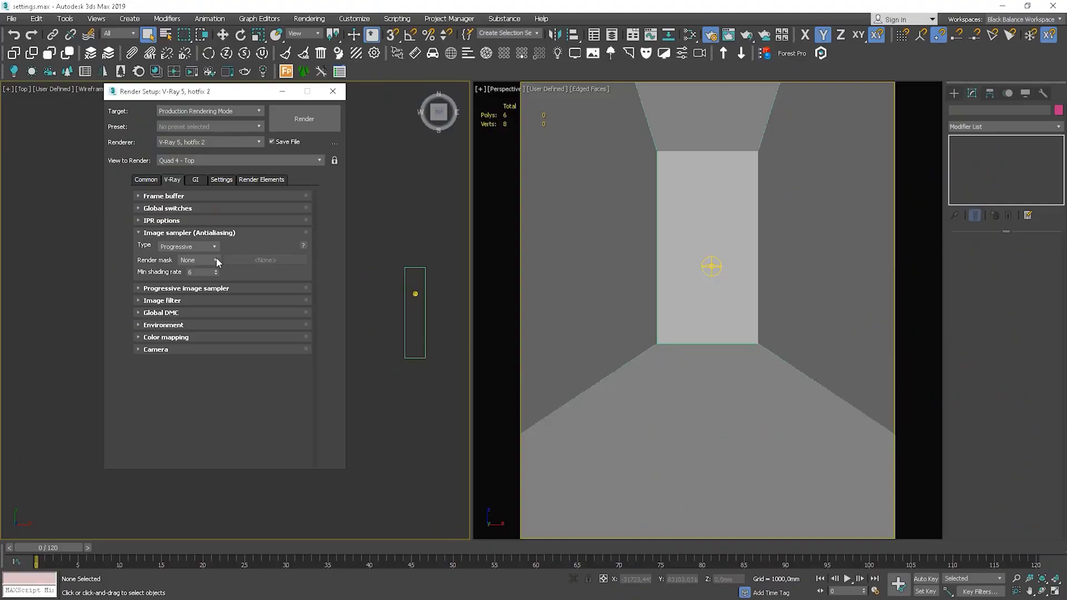
Set the image sampler's render mask to Selected and test it in the interactive render by selecting the room box.
click(217, 261)
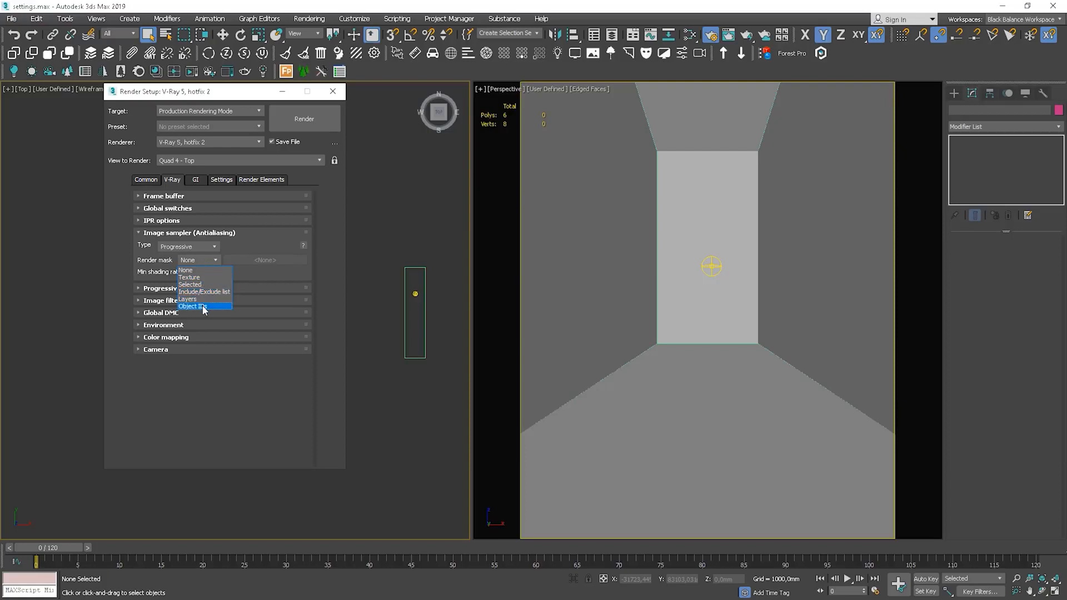
click(210, 286)
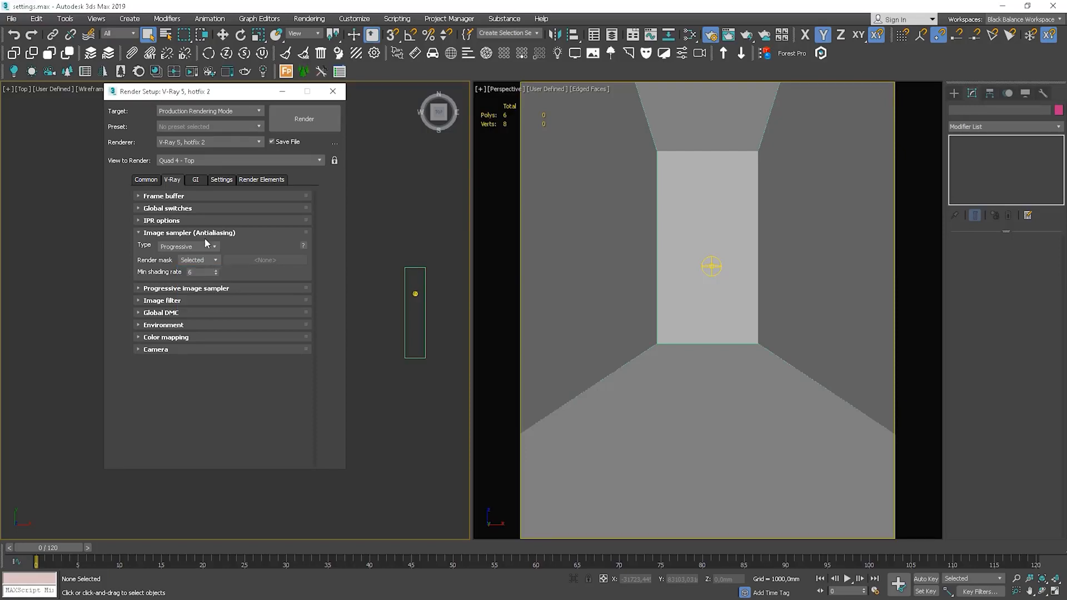
click(167, 221)
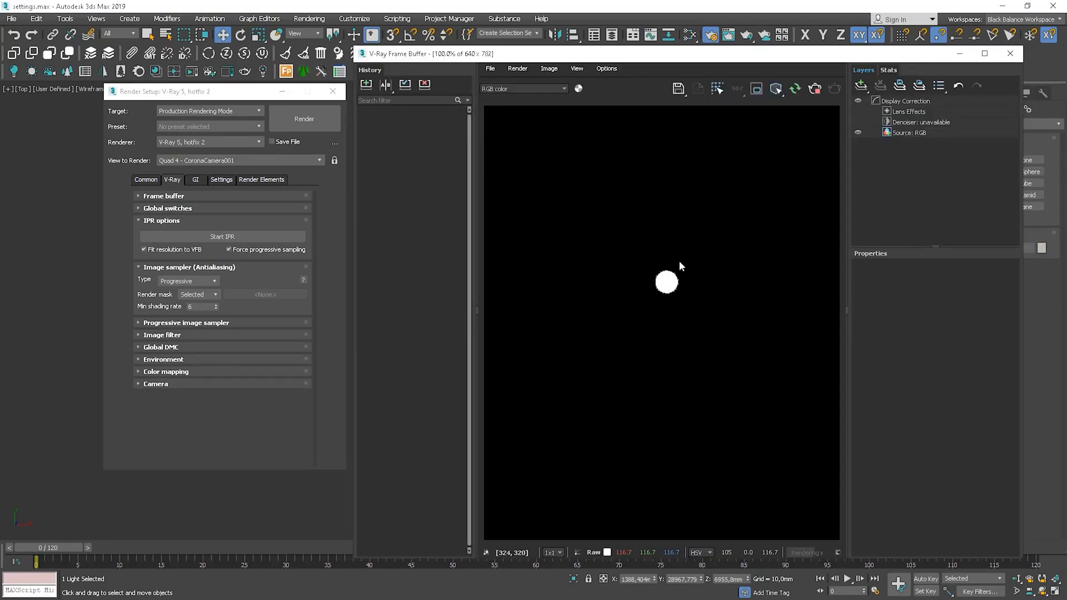
drag(781, 55, 552, 320)
click(783, 234)
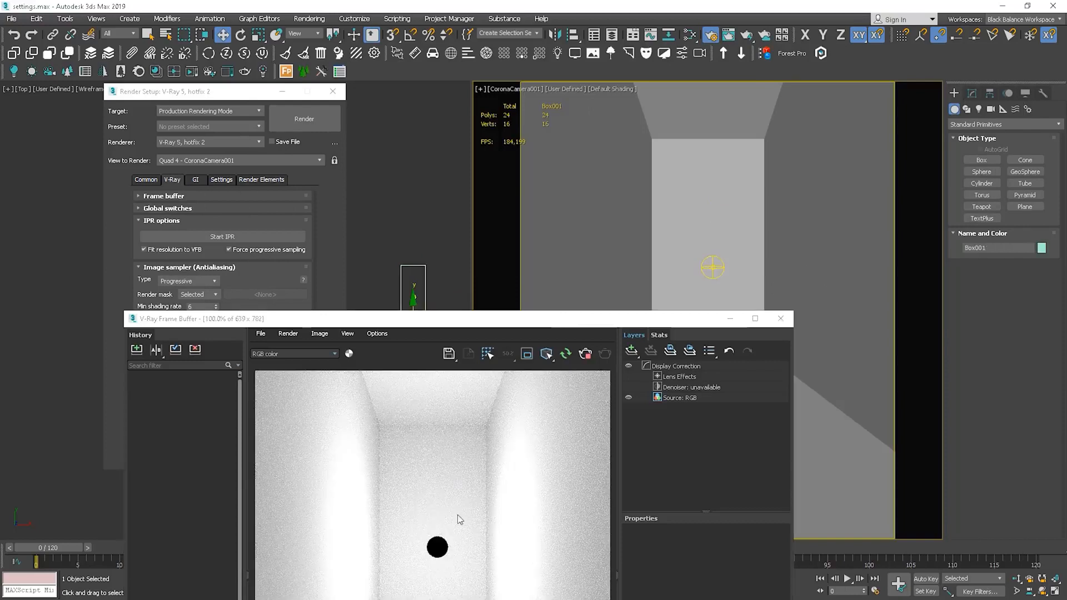
drag(570, 318, 770, 89)
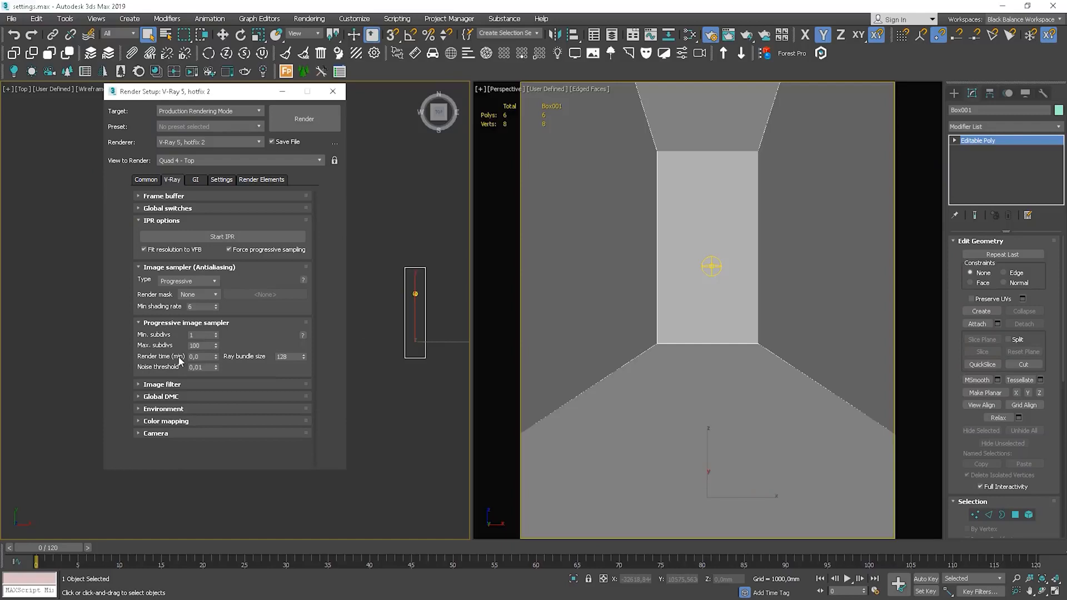
Try progressive sampler render time limits of 5 and 60 minutes.
drag(204, 357, 162, 364)
text(5)
key(Return)
text(60)
key(Return)
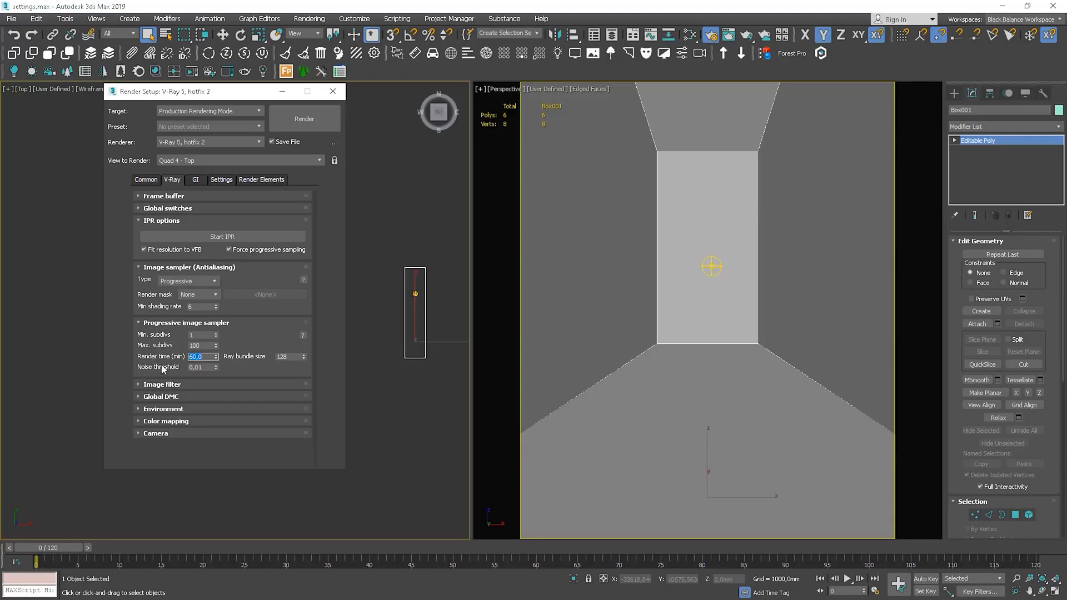
Try a noise threshold of 0 for the progressive image sampler.
click(206, 368)
drag(202, 367, 199, 368)
text(0,)
text(0)
key(Return)
Try progressive render times of 60 and 50 minutes and reset the time limit to 0.
drag(205, 357, 170, 359)
text(60)
key(Return)
text(50)
key(Return)
text(0)
key(Return)
click(200, 367)
Change the image sampler type to Bucket and look through the available render mask modes.
click(203, 282)
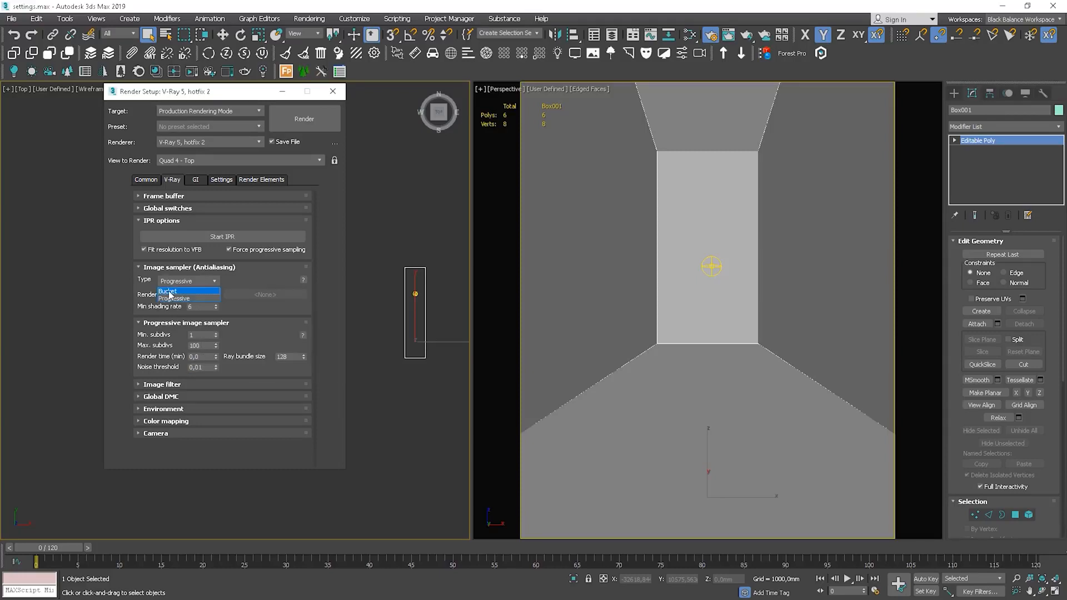
click(170, 292)
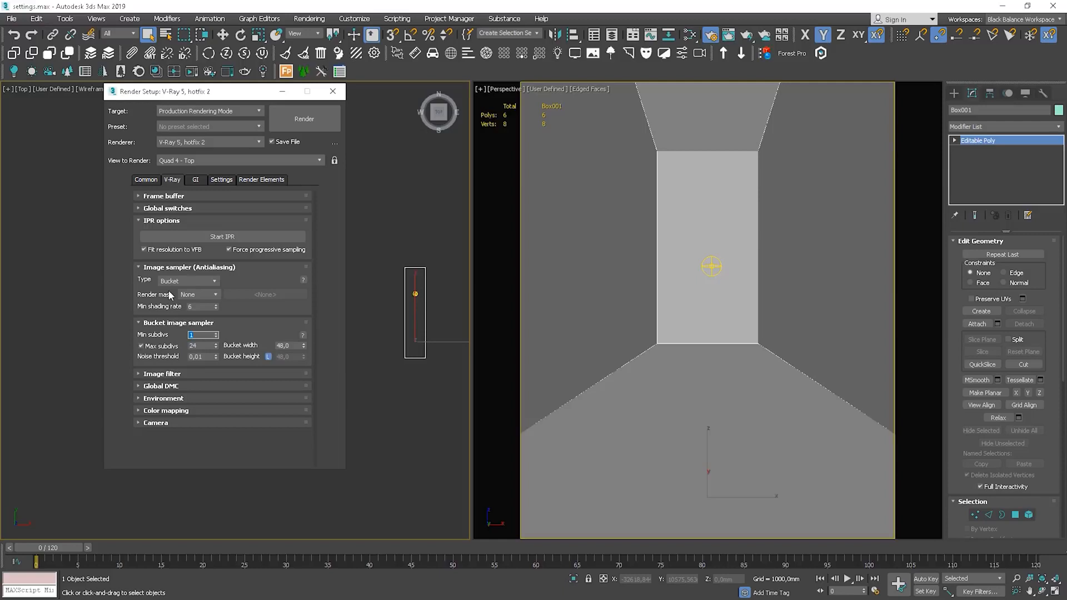
click(206, 294)
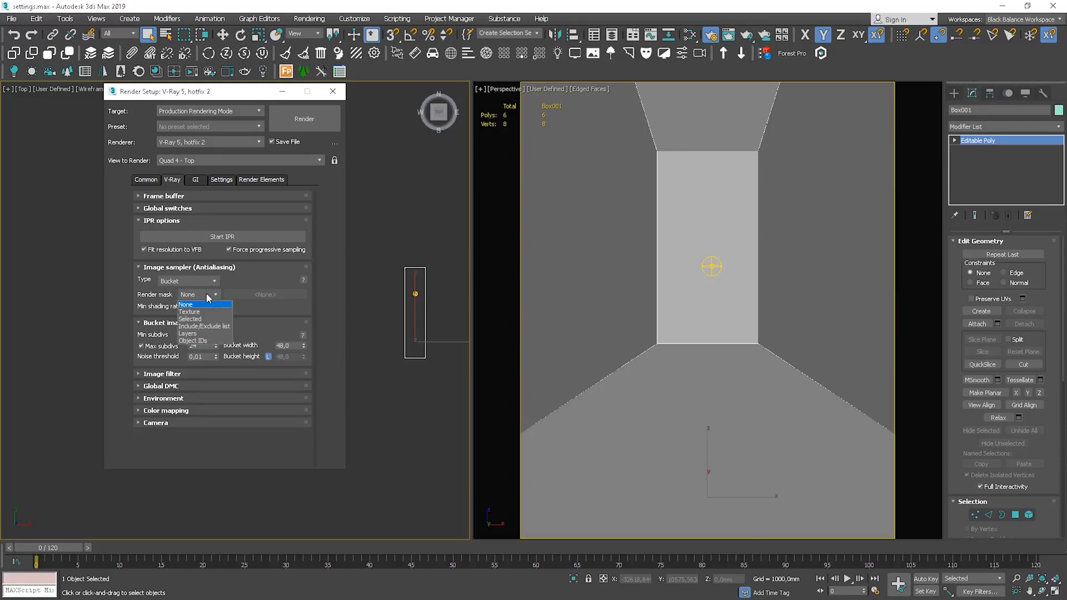
click(210, 295)
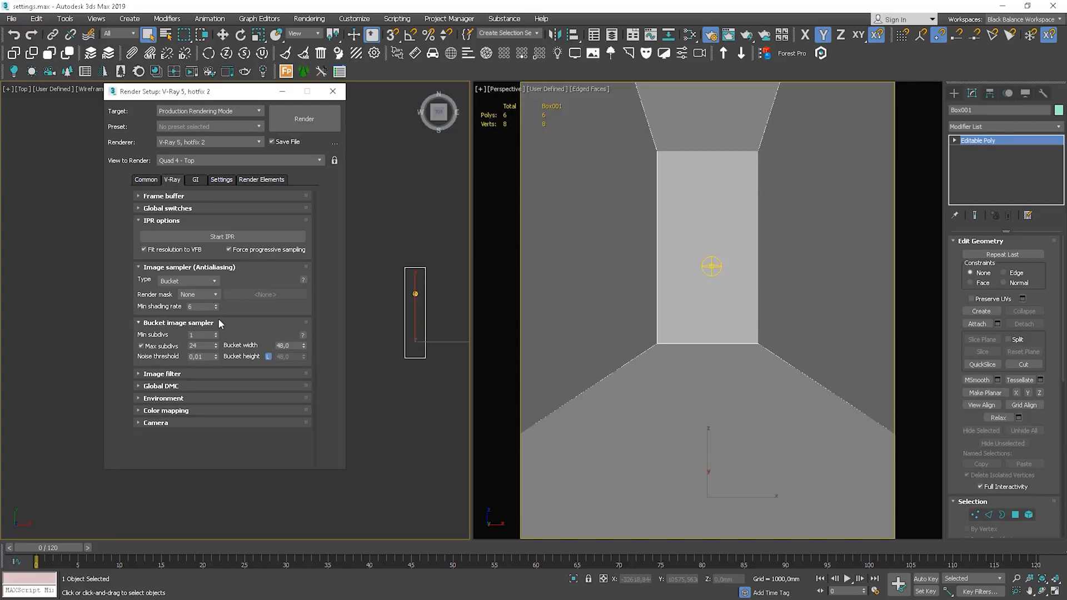
Set the bucket sampler's max subdivs to 12 and noise threshold to 0,001, and launch a render.
double_click(199, 345)
click(201, 357)
text(0,001)
click(304, 118)
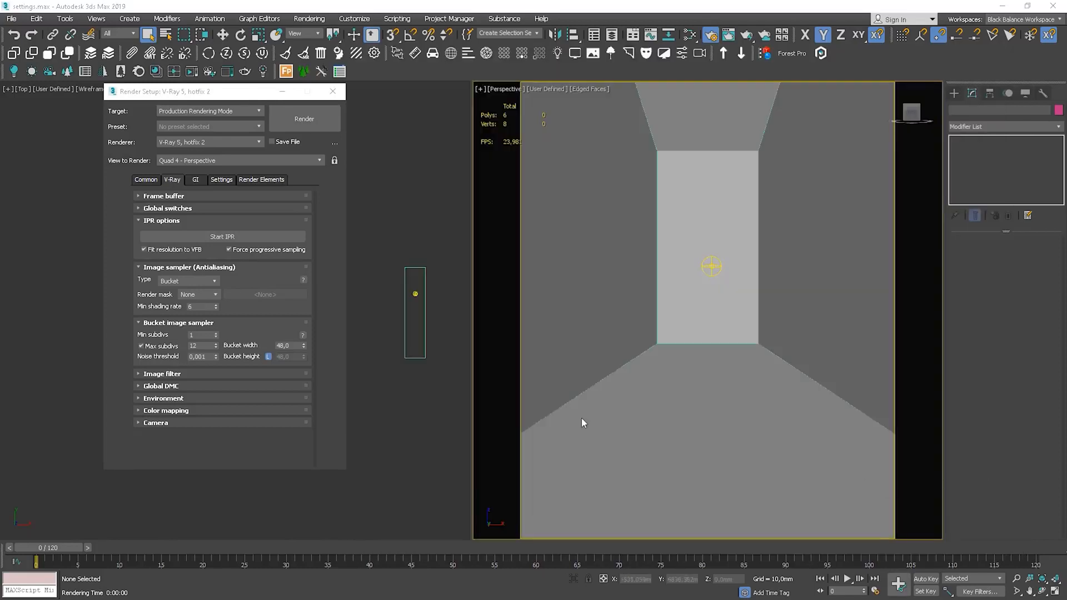
Switch the image sampler type to Progressive and look through the available image filters.
click(212, 281)
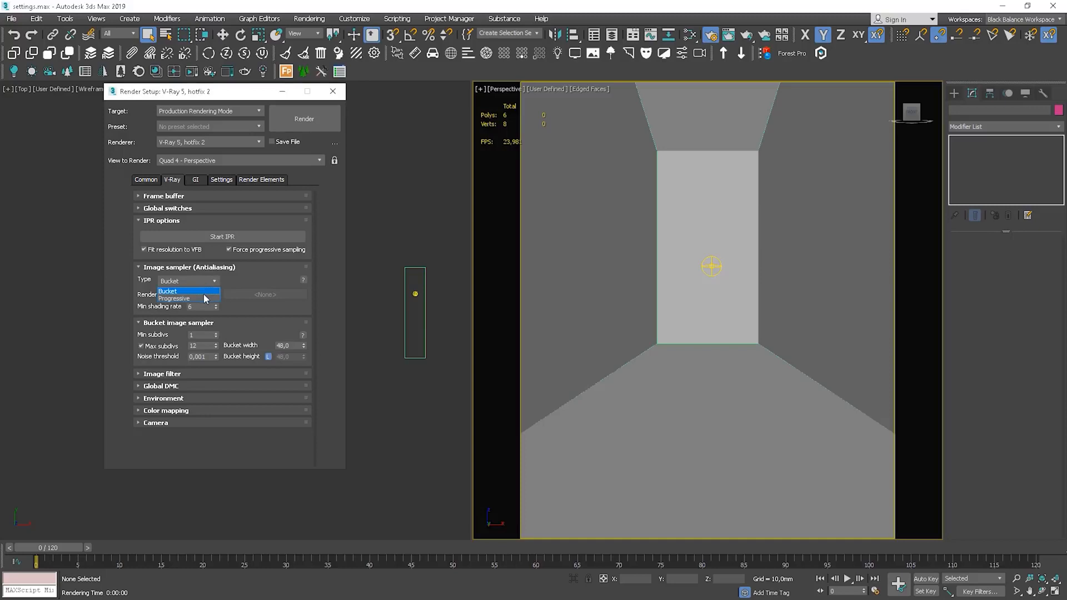
click(204, 297)
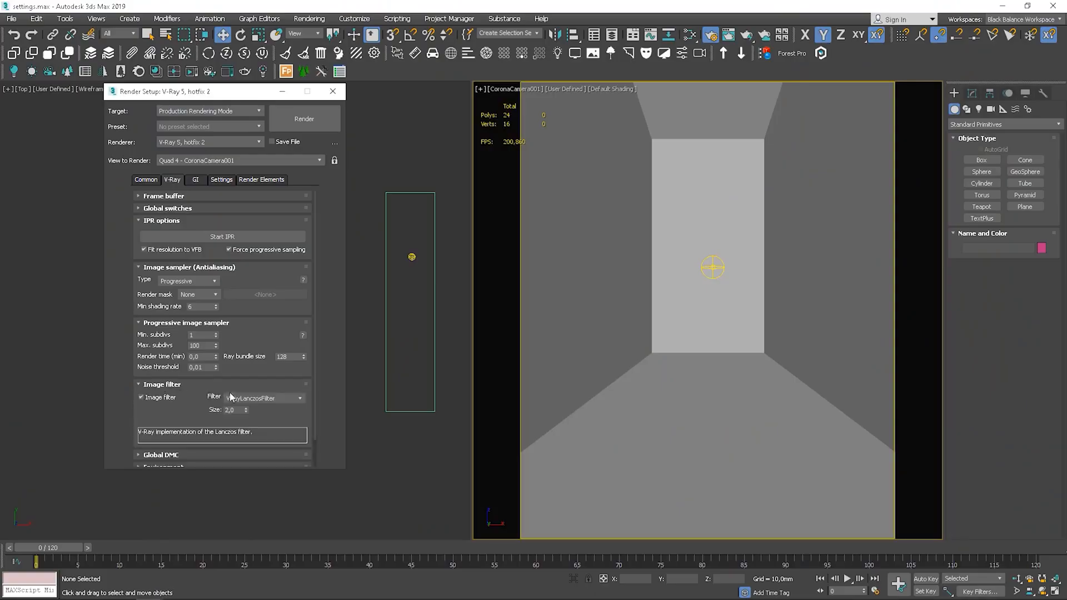
click(245, 397)
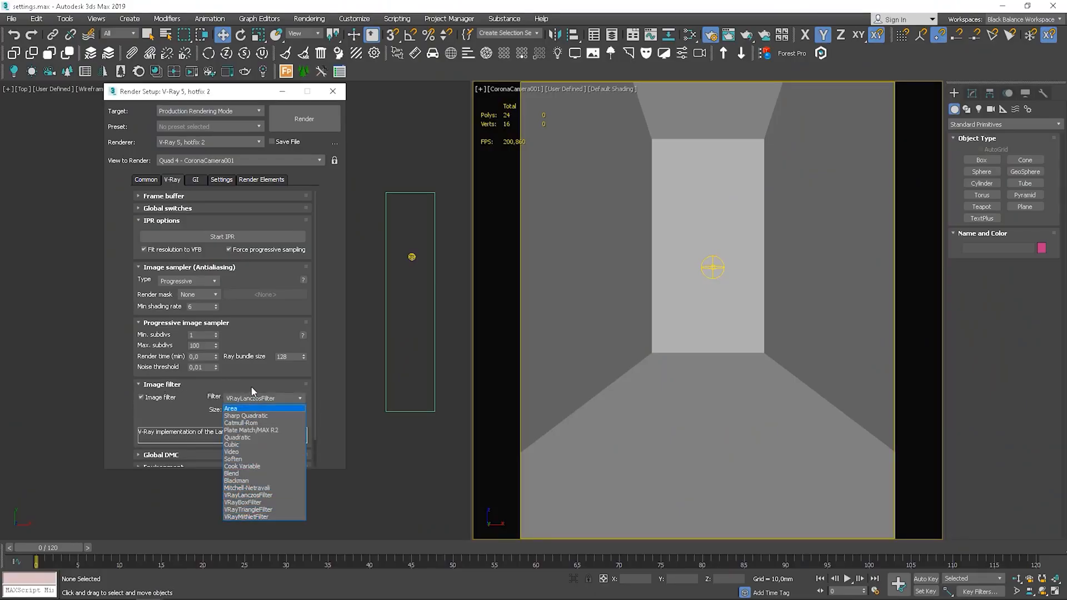
click(250, 397)
Create two overlapping spheres, one large and one smaller, in the foreground of the room in the camera view.
right_click(684, 334)
click(714, 305)
drag(636, 220, 670, 263)
click(774, 432)
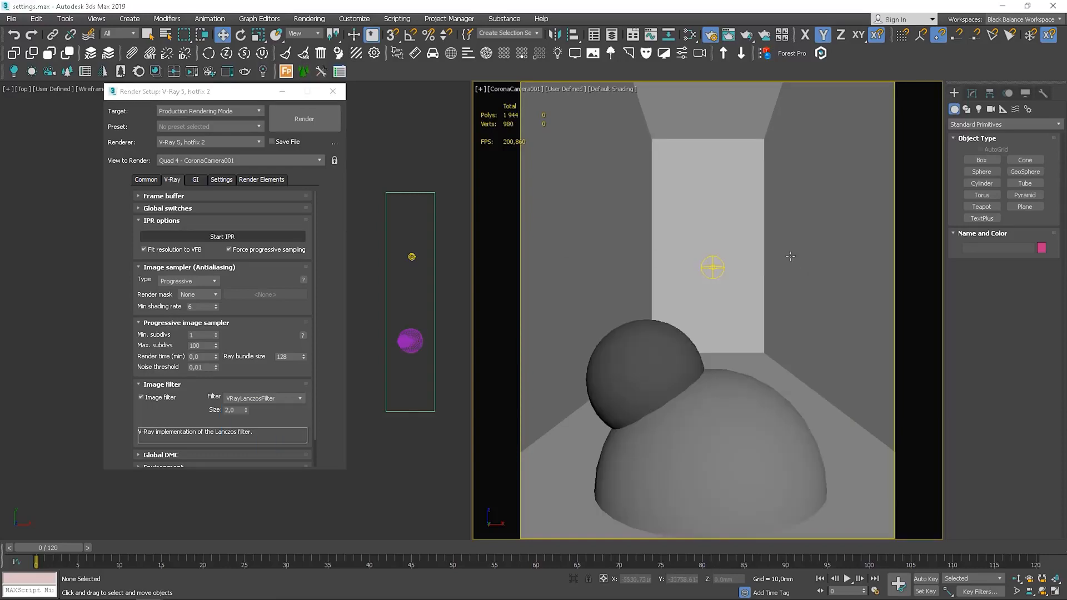
Run an interactive render of the spheres and store results in the history with the VRayLanczosFilter and with the Area filter.
click(234, 239)
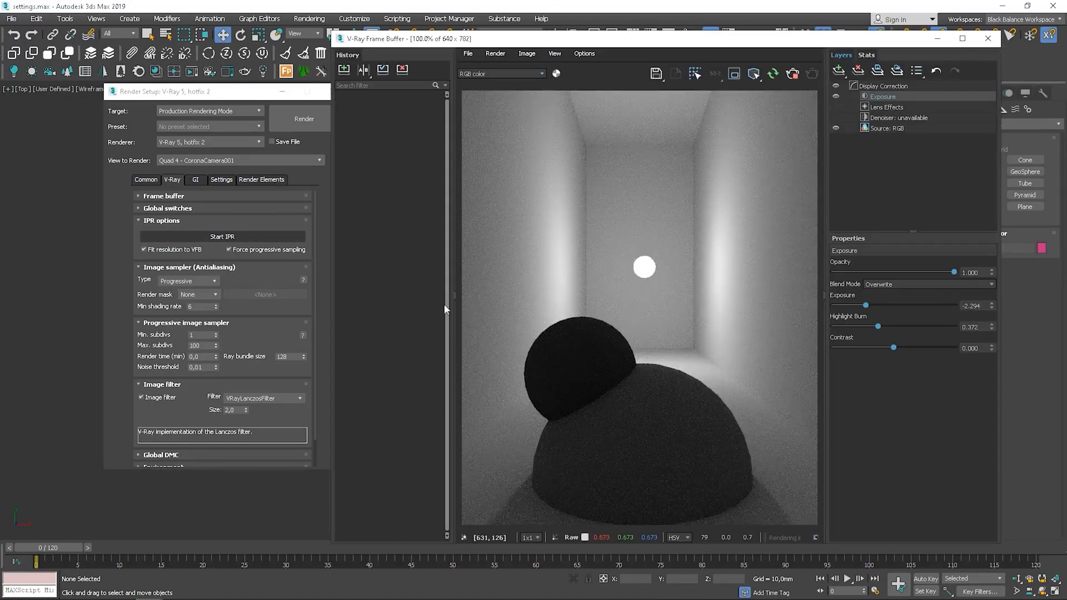
click(344, 69)
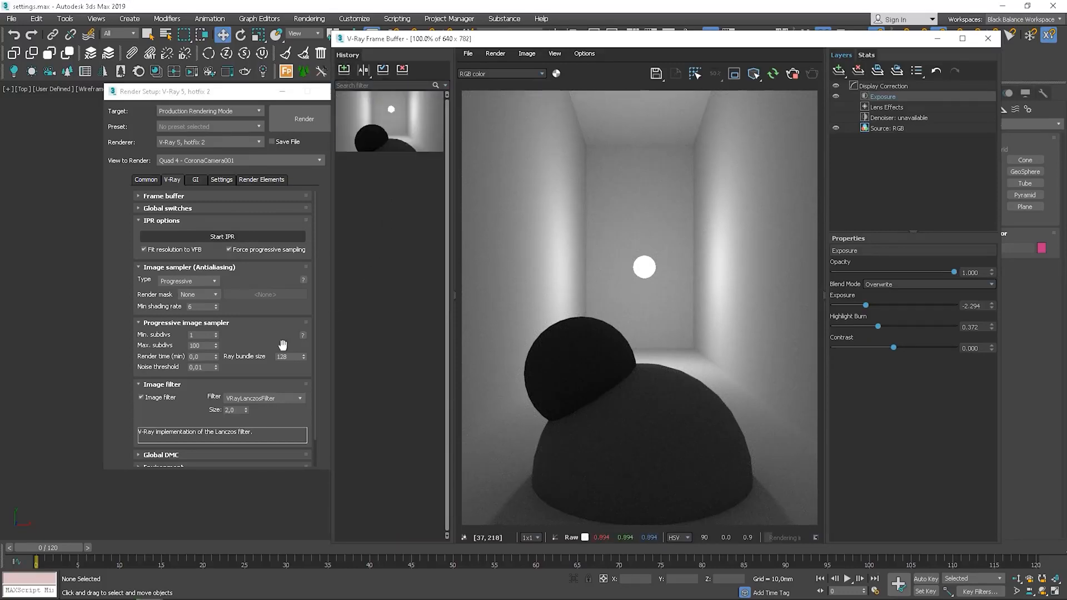
click(250, 398)
click(251, 399)
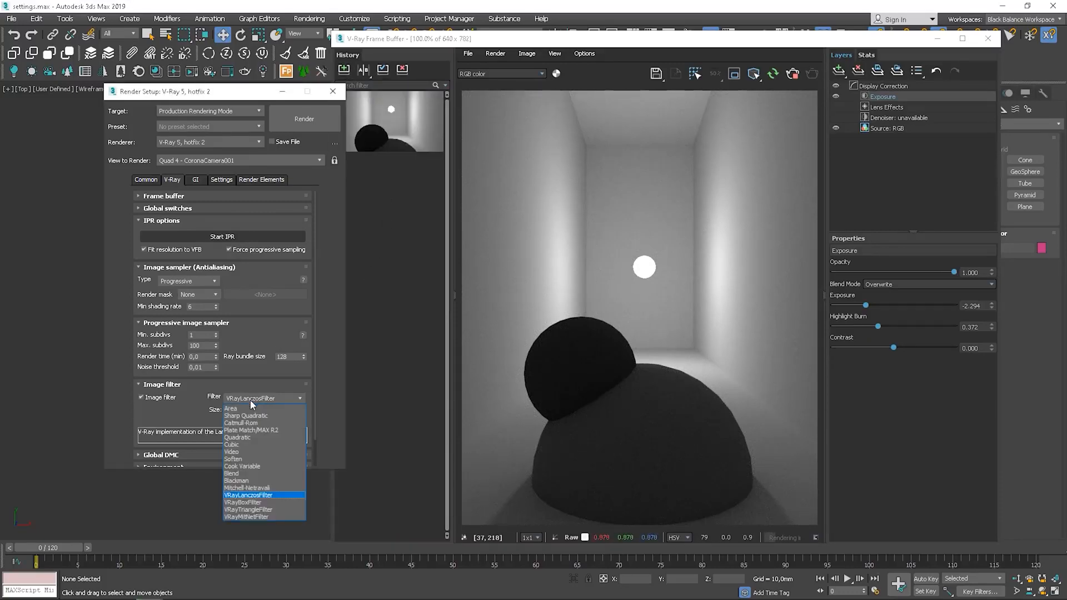
click(250, 409)
click(774, 74)
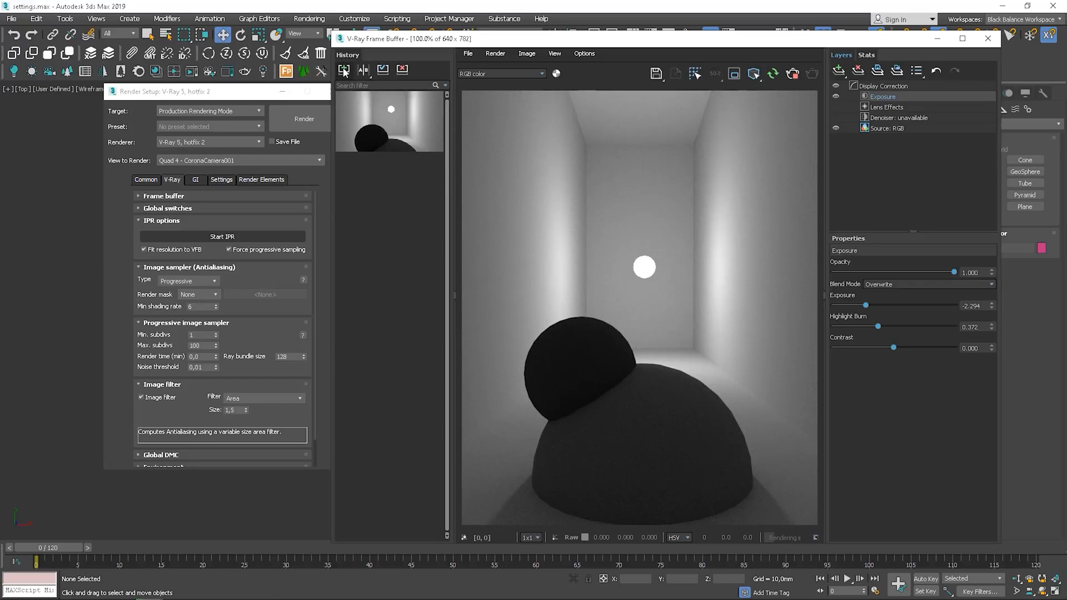
click(344, 71)
Set the Area filter size to 4,0, refresh the interactive render and store the result in the history.
click(213, 410)
text(4)
key(Return)
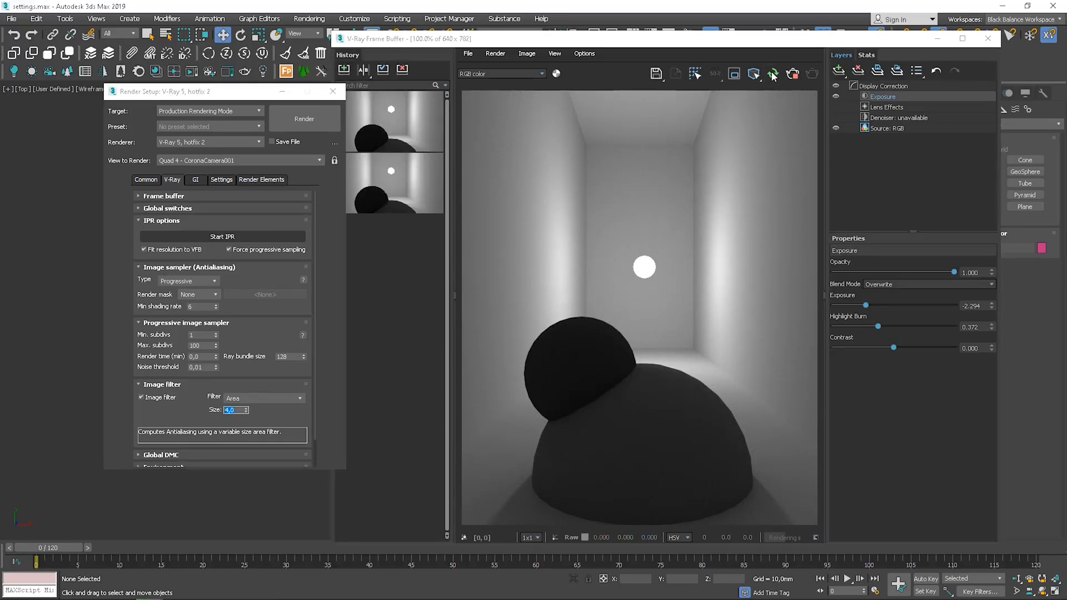
click(773, 75)
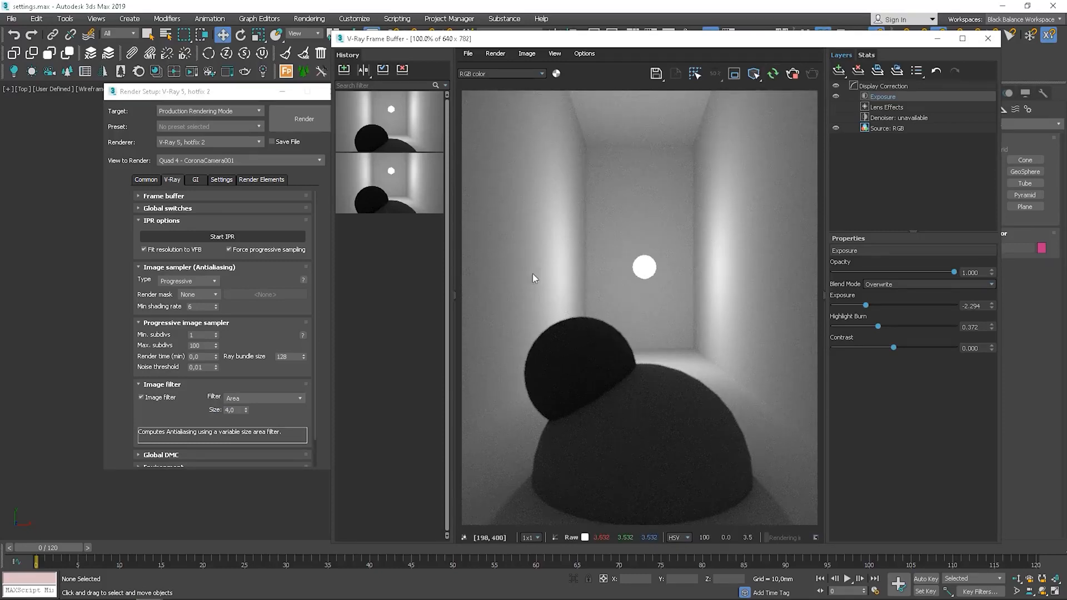
click(345, 71)
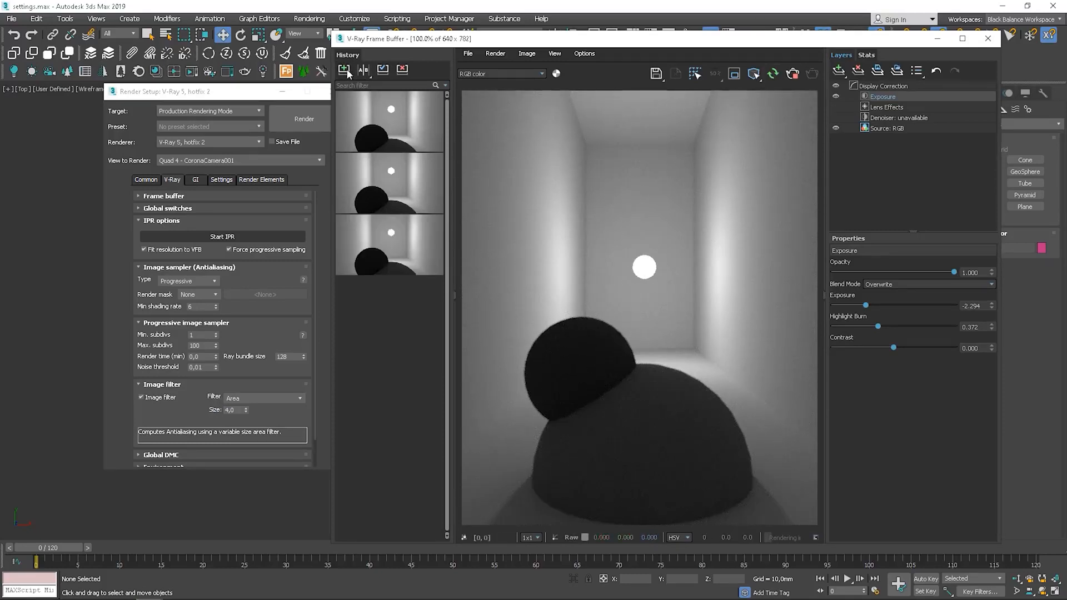
Switch the image filter to Mitchell-Netravali, refresh the render, store it in the history and stop the interactive rendering.
click(255, 399)
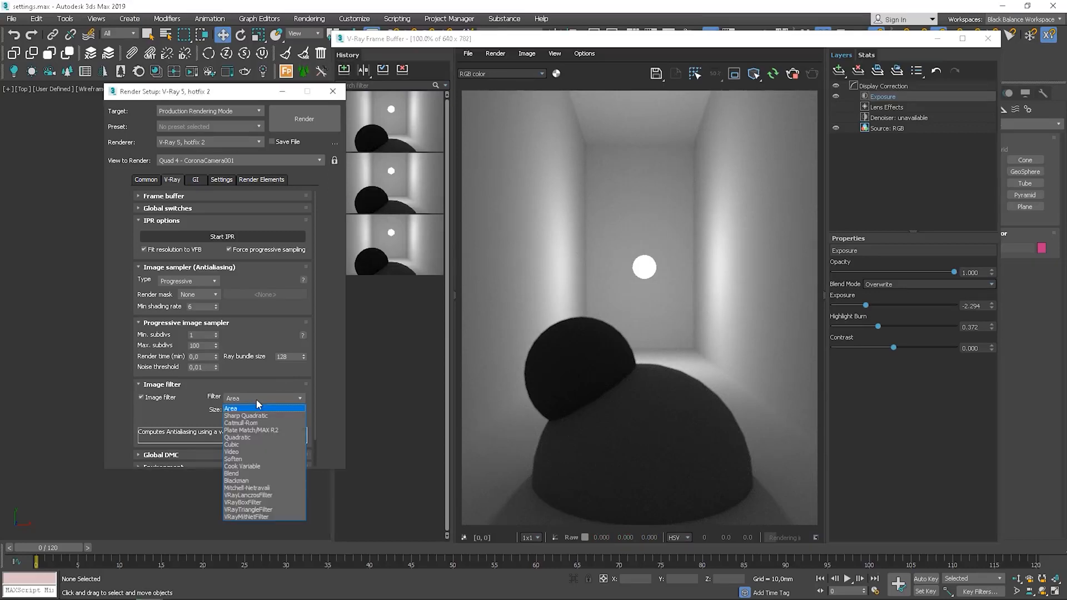
click(244, 488)
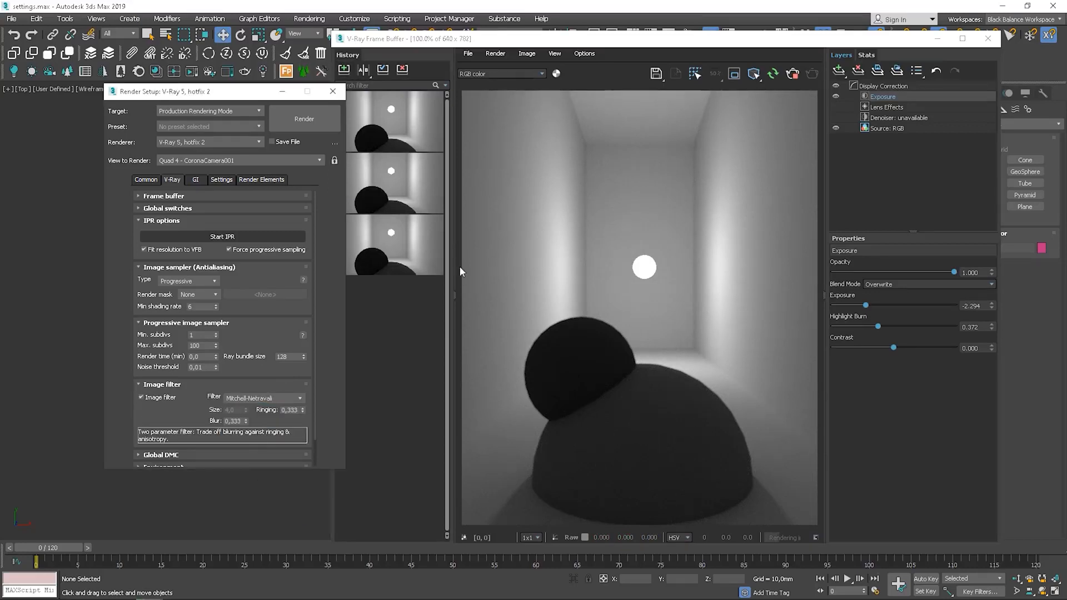
click(773, 74)
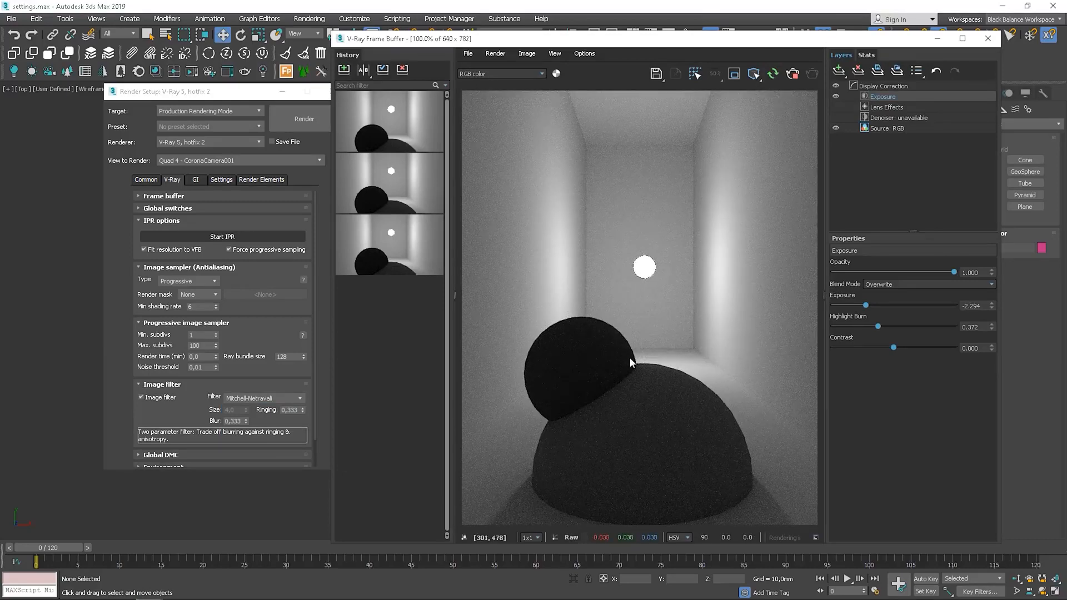
click(345, 72)
click(795, 76)
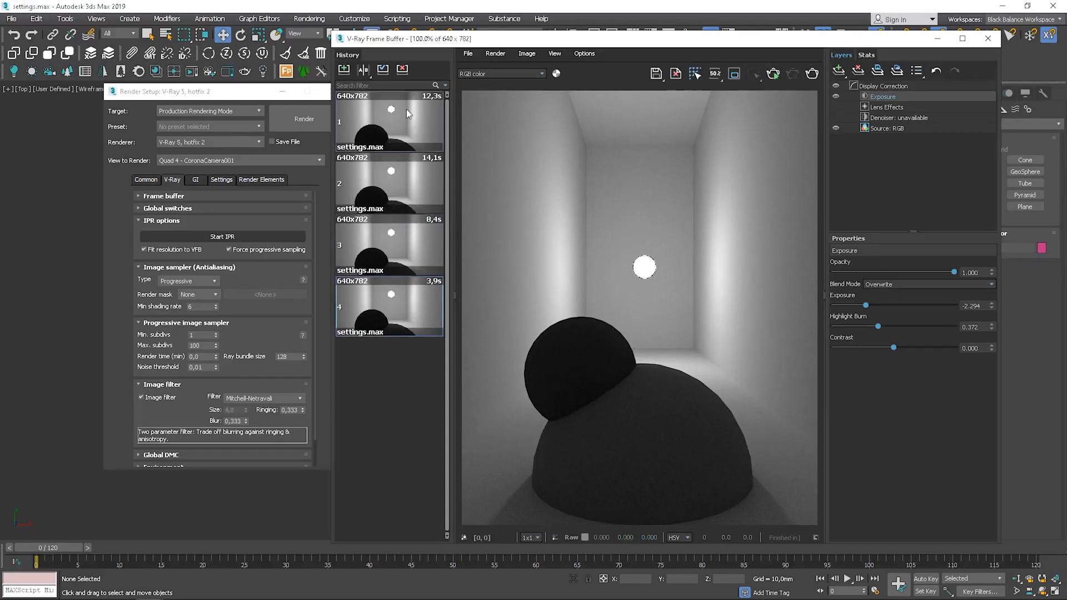
Compare the Mitchell-Netravali render as A against the stored Area filter and Lanczos renders, examining the sphere edges at 200% zoom.
click(362, 309)
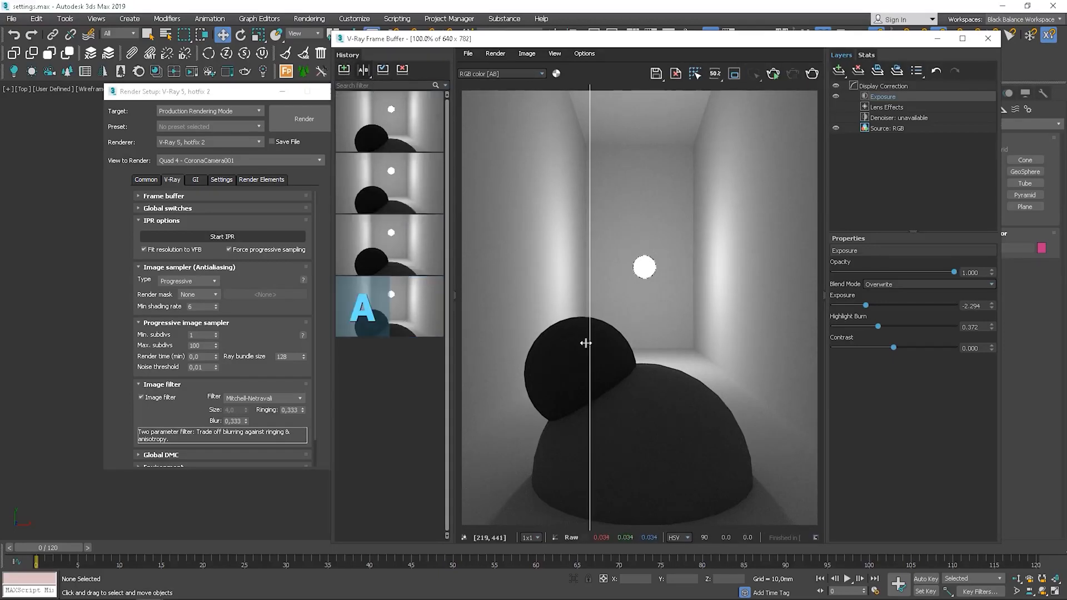
scroll(588, 348, up, 1)
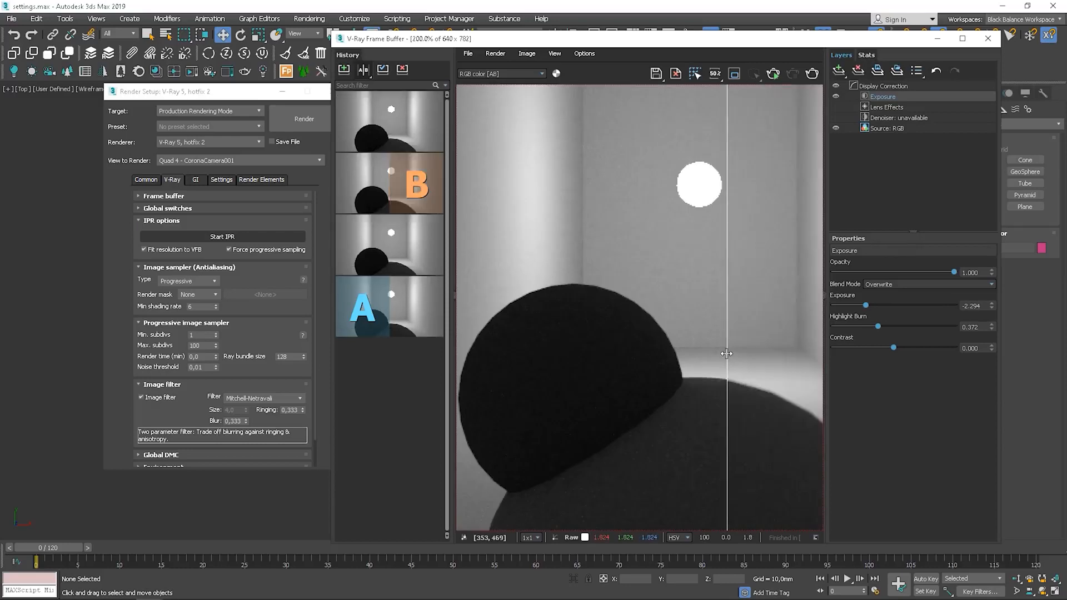
drag(727, 356, 503, 367)
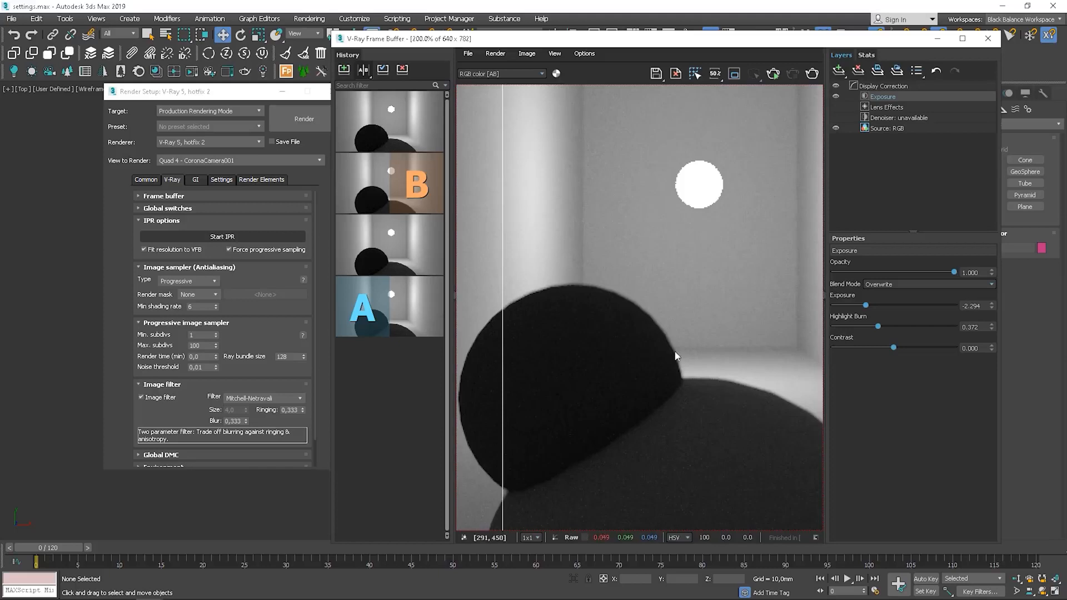
click(419, 128)
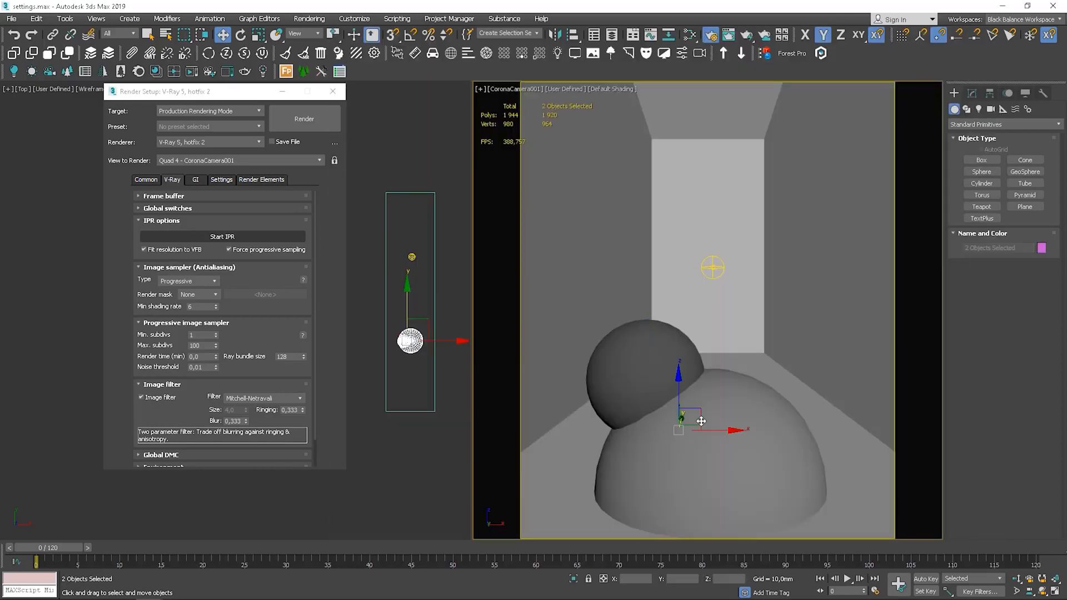
Delete the two spheres from the room and collapse the IPR, image sampler and progressive sampler settings.
key(Delete)
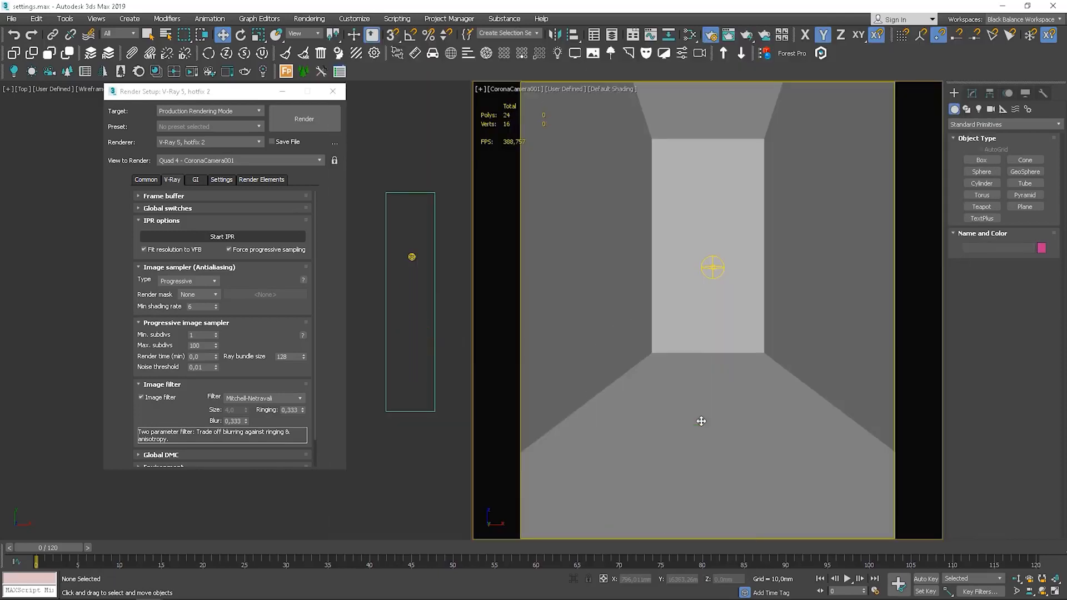
click(183, 219)
click(183, 232)
click(186, 245)
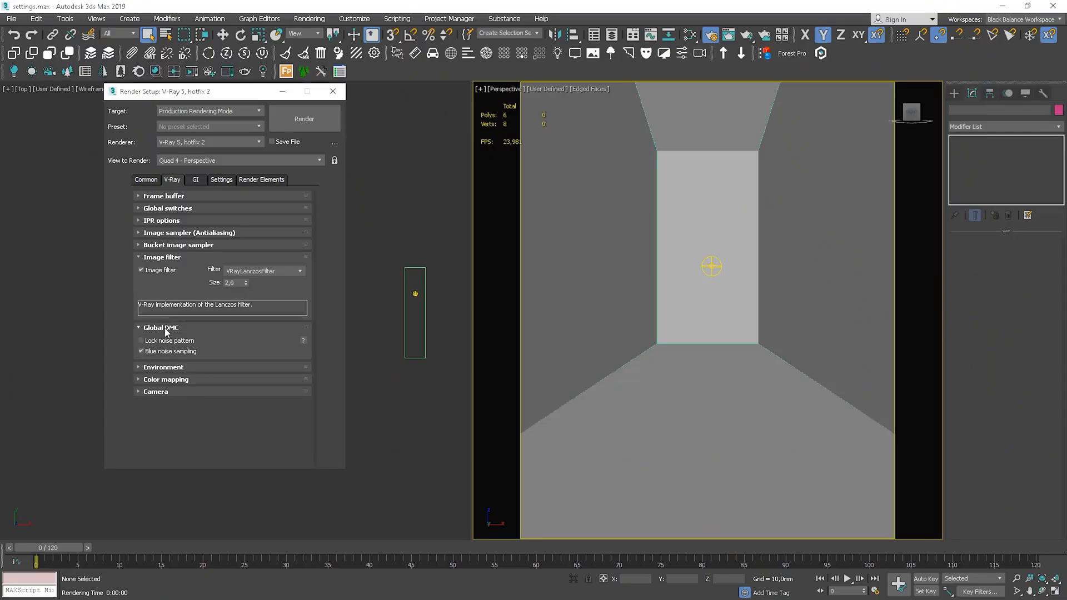
Enable the GI environment override and assign a VRaySky map to it.
click(165, 328)
click(169, 340)
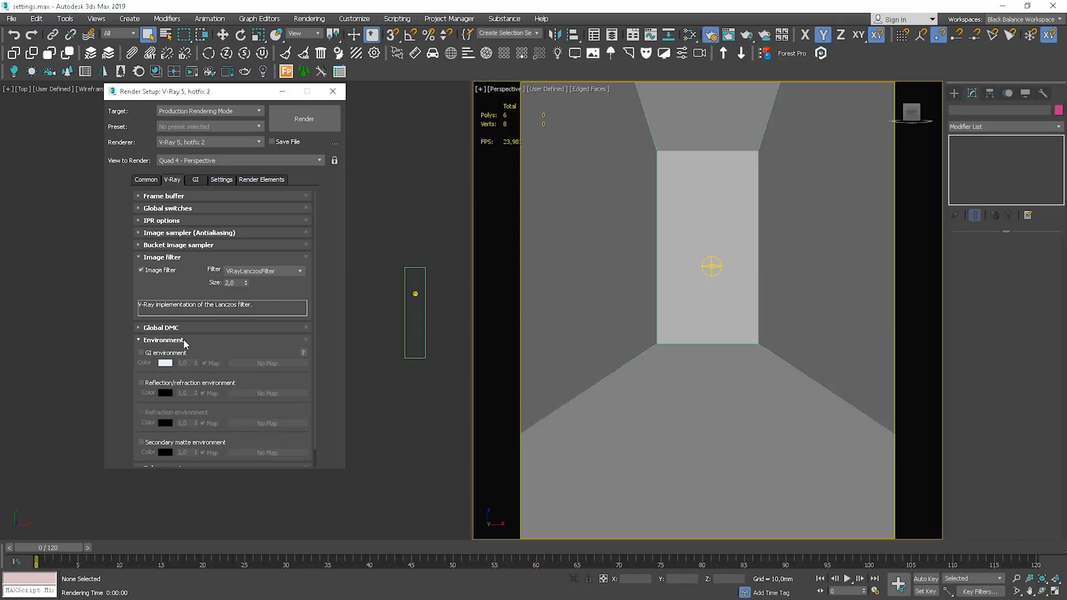
scroll(186, 342, down, 1)
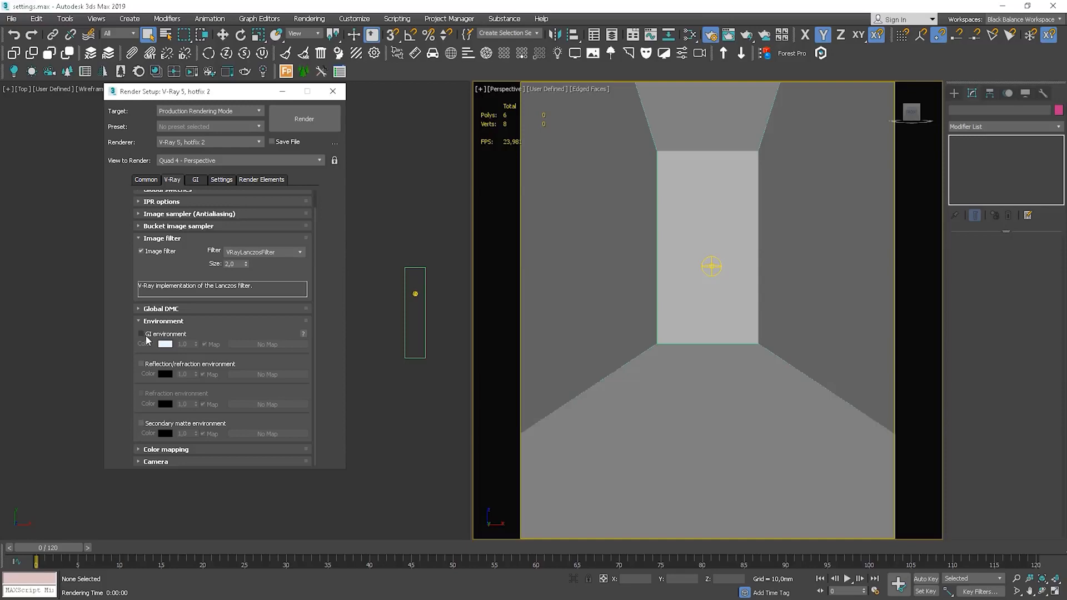
click(142, 334)
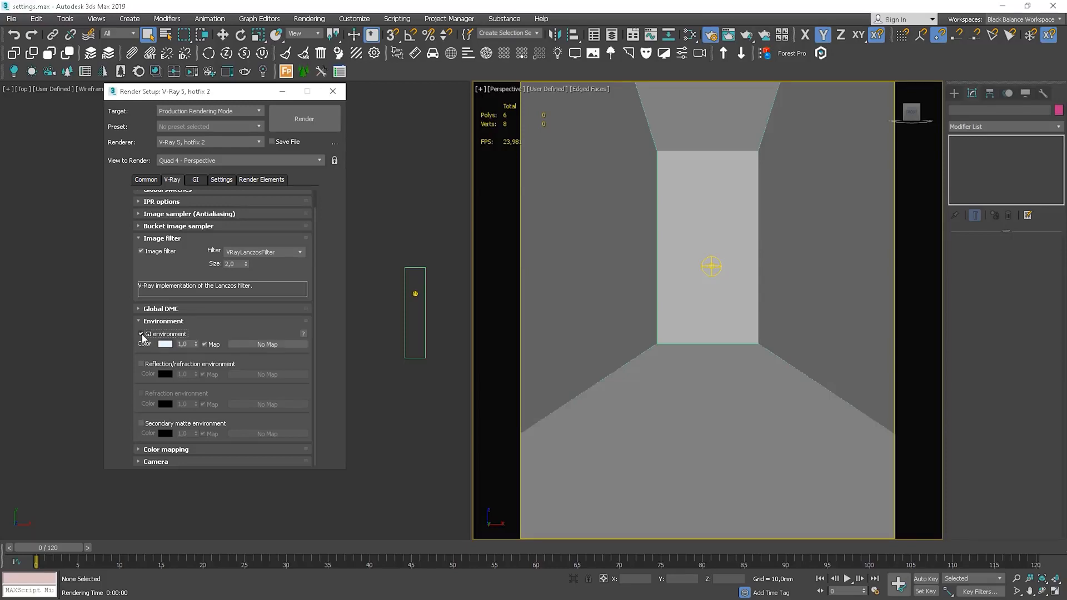
click(269, 345)
text(vraysk)
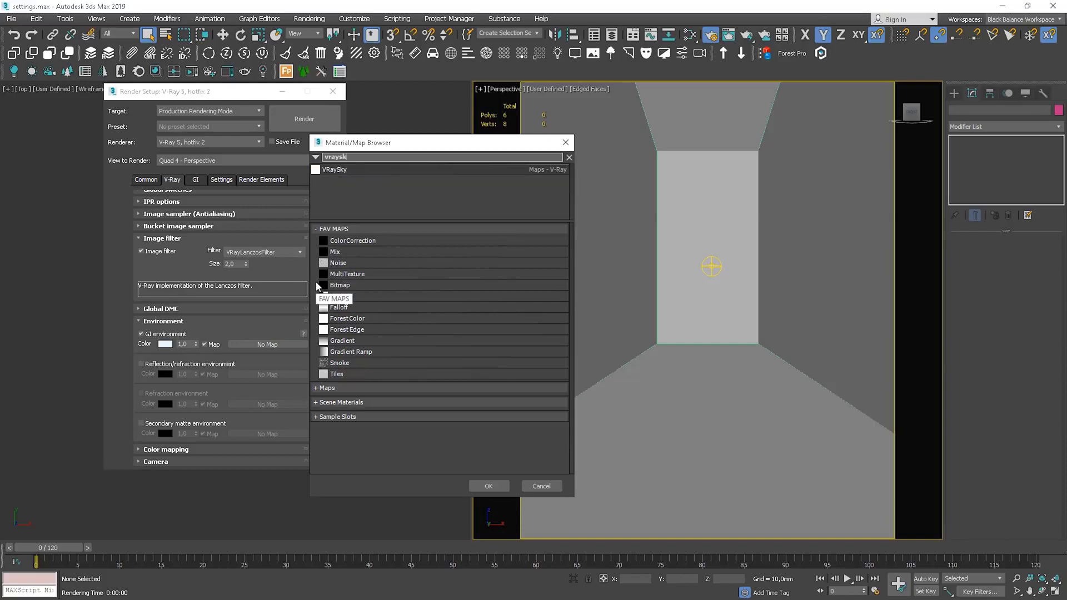
double_click(367, 169)
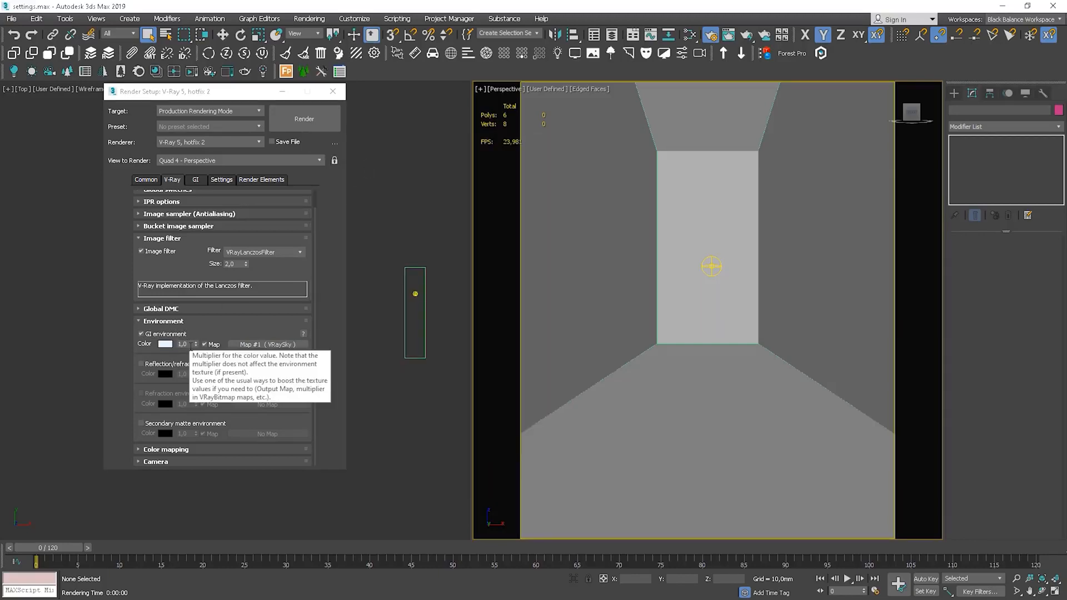
click(165, 344)
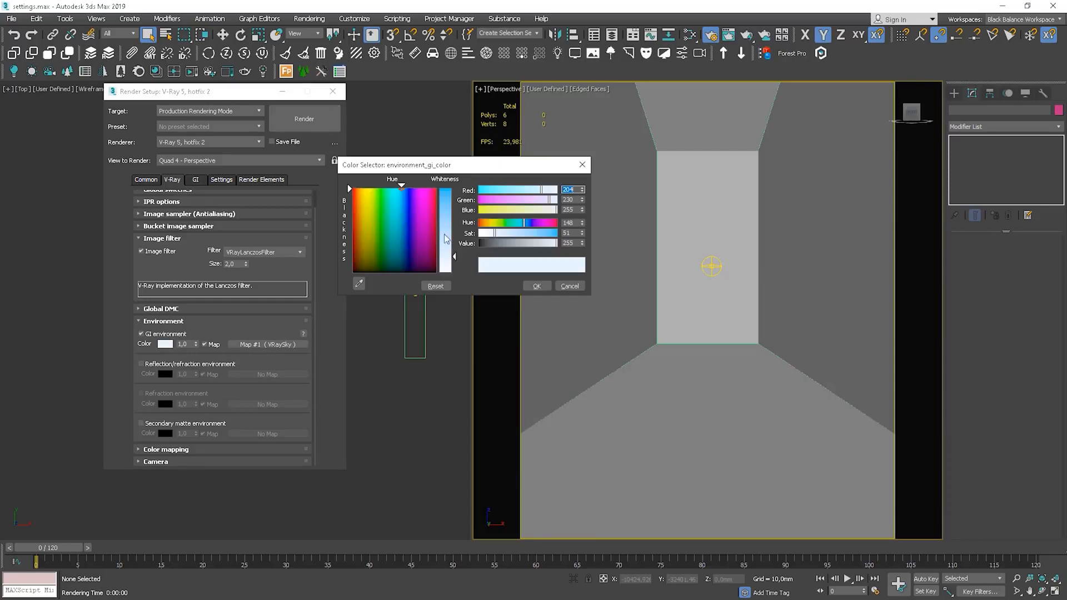
drag(456, 258, 455, 242)
click(563, 285)
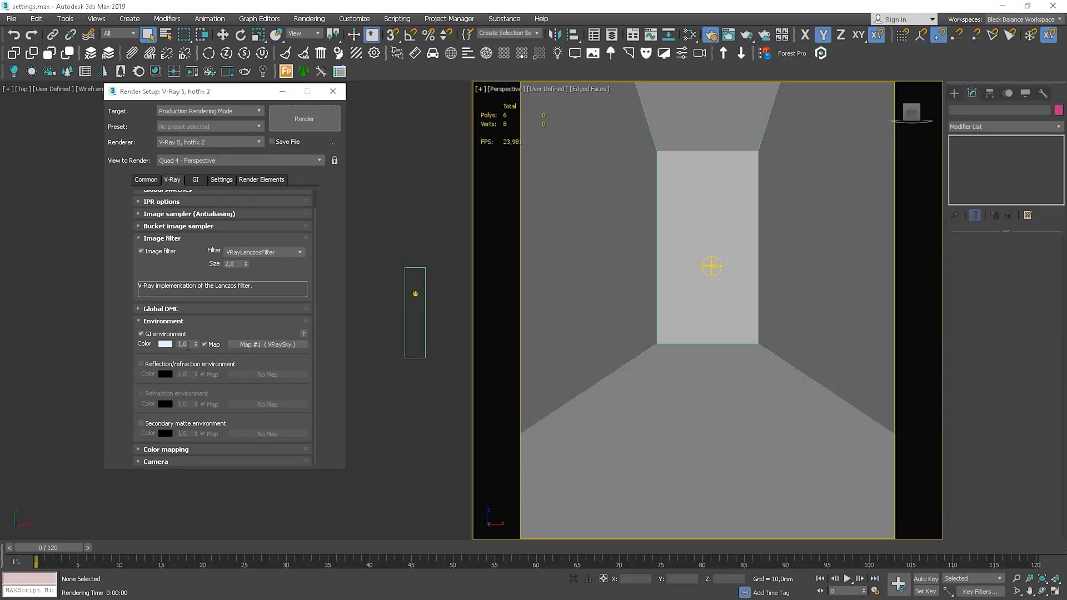
Turn off the GI environment override and set the color mapping type to Linear multiply.
click(141, 334)
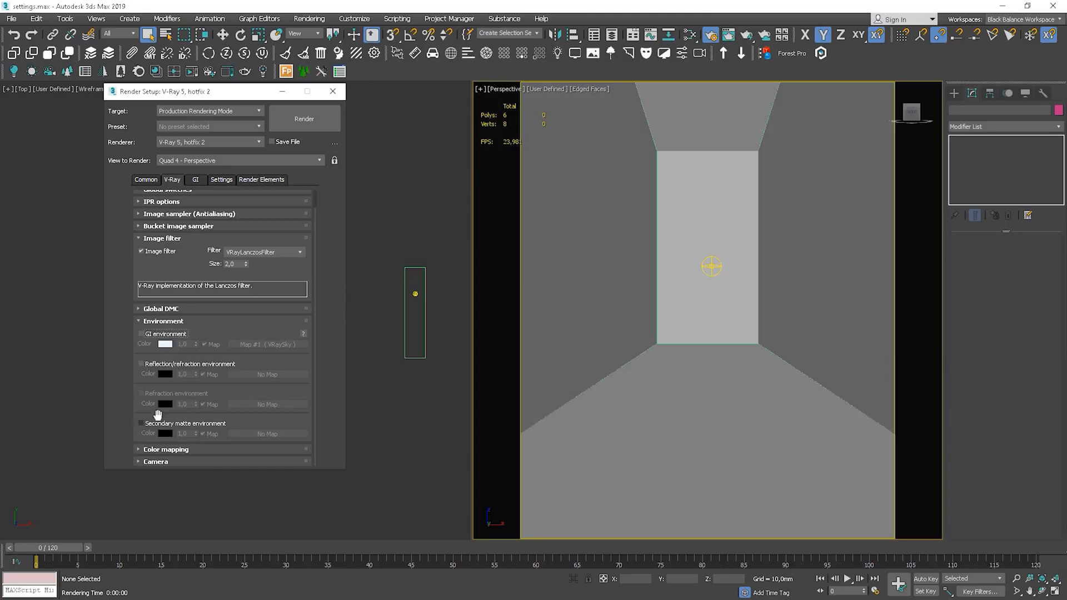
click(164, 322)
click(167, 353)
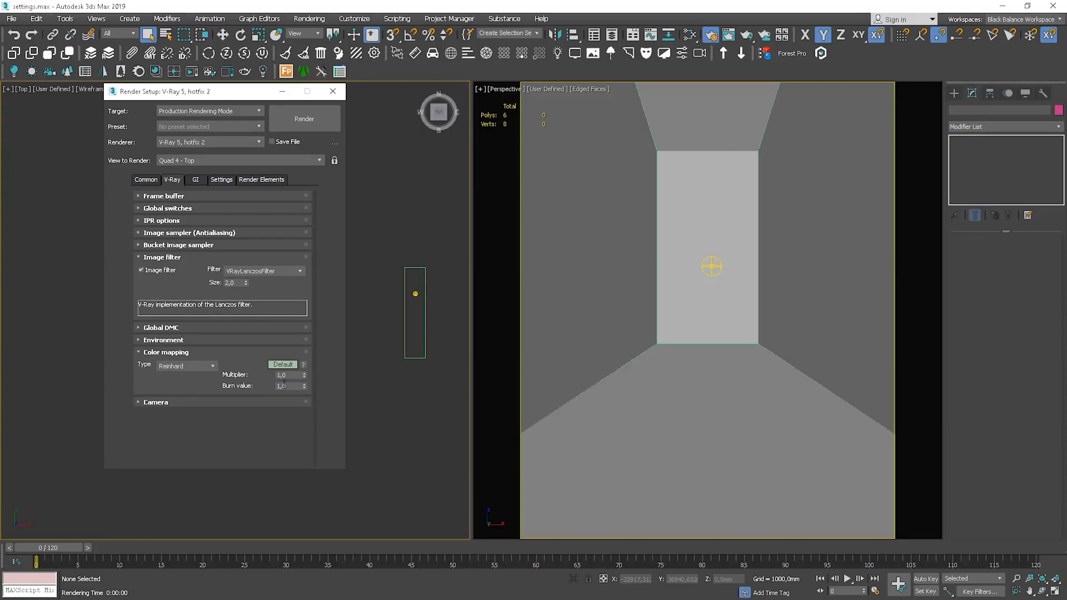
click(186, 366)
click(183, 375)
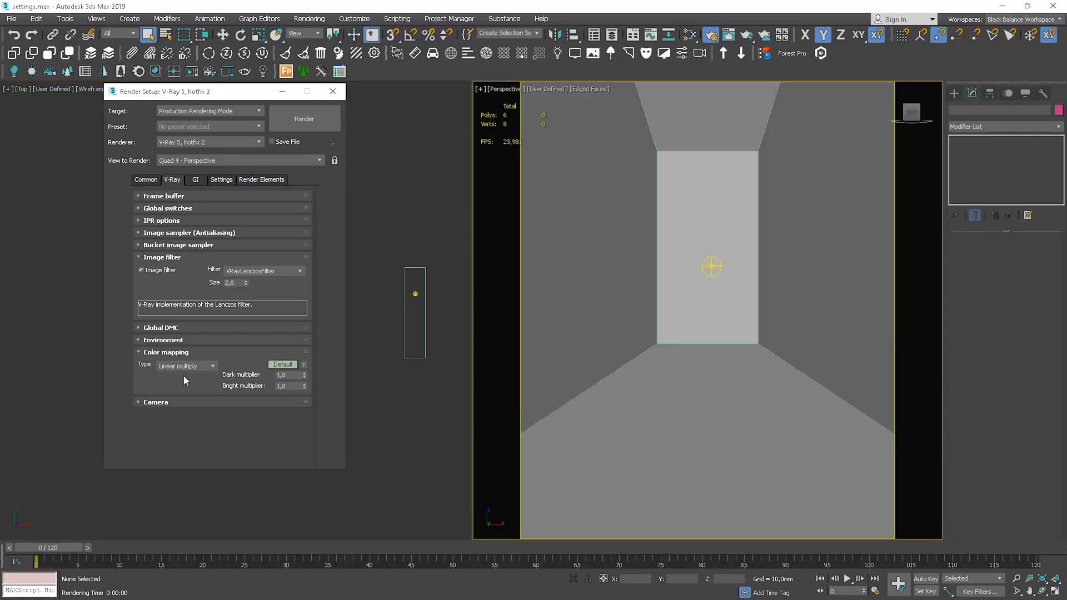
Start IPR, add an Exposure layer with exposure -1.055 and highlight burn 0.670, and store the render in the history.
click(192, 220)
click(219, 238)
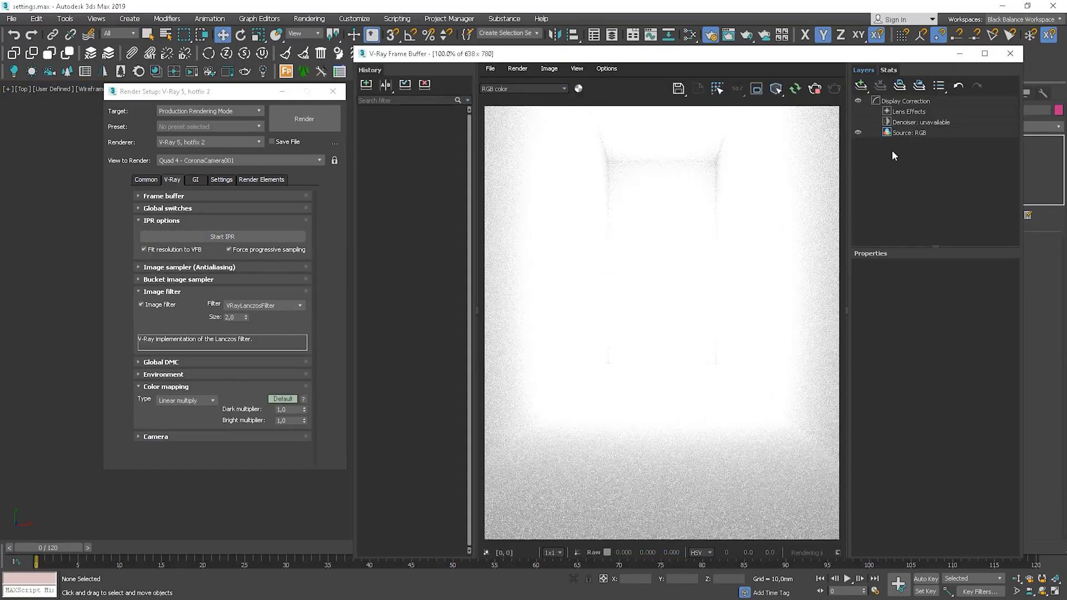
click(861, 85)
click(886, 149)
drag(916, 321, 904, 322)
drag(975, 342, 936, 343)
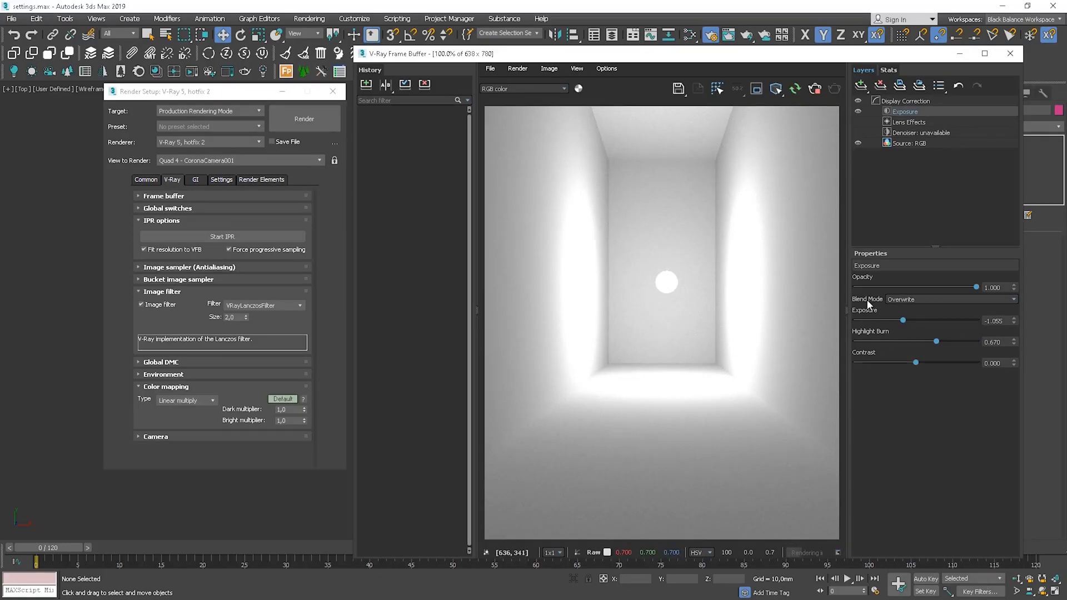
click(366, 86)
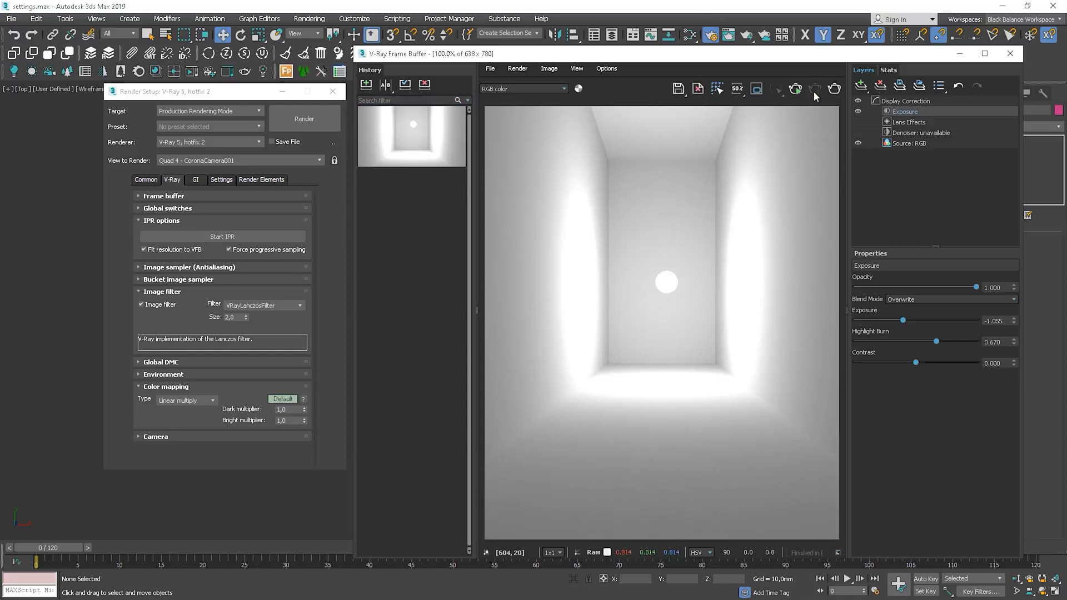
Change the color mapping type to Exponential, render again, store the result in the history and stop rendering.
click(184, 402)
click(182, 417)
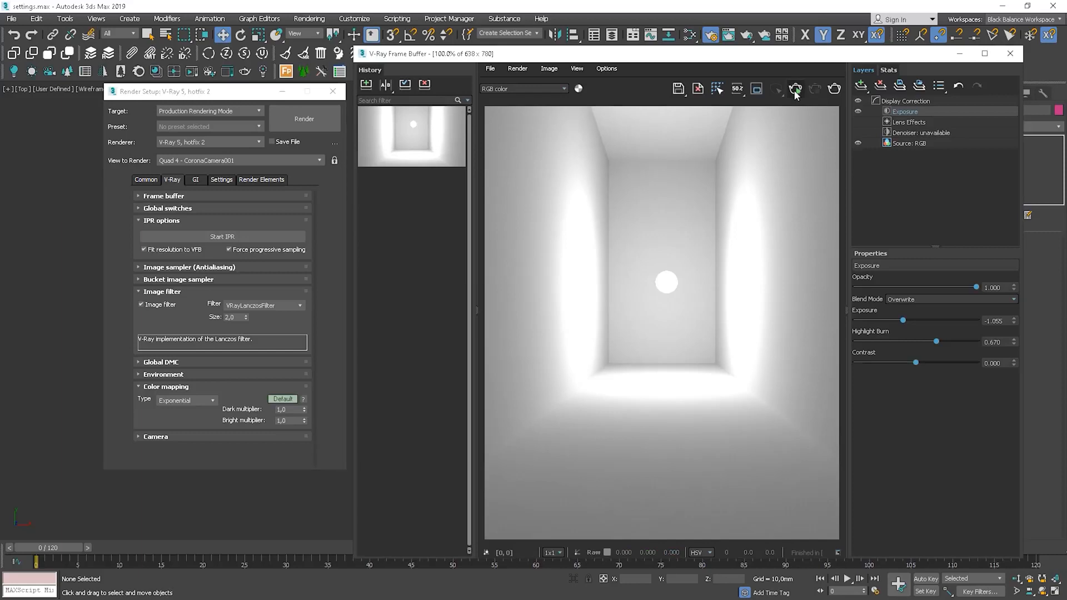
click(795, 90)
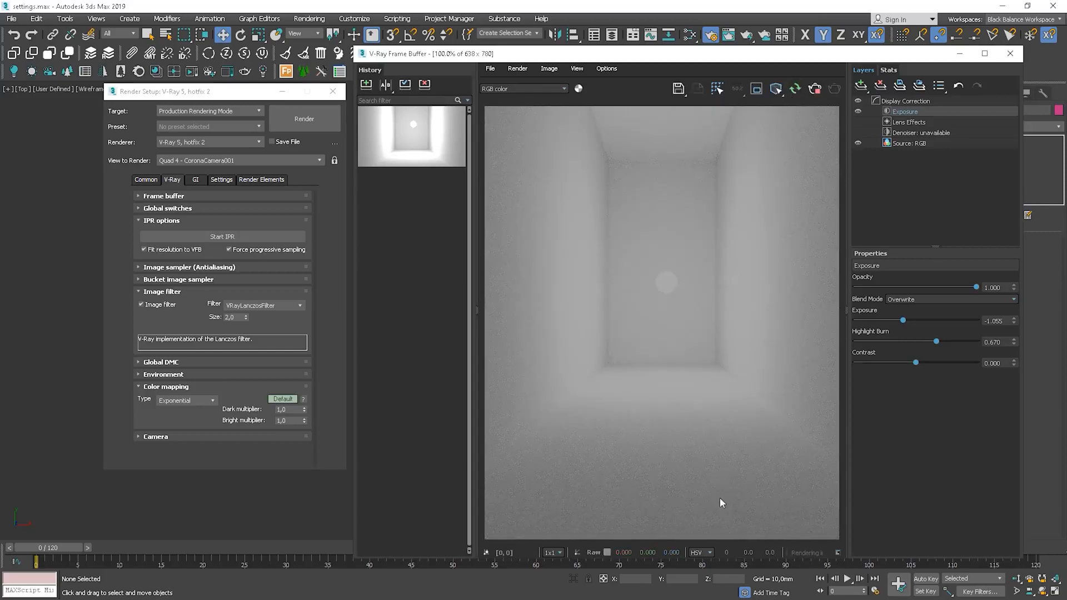
click(367, 85)
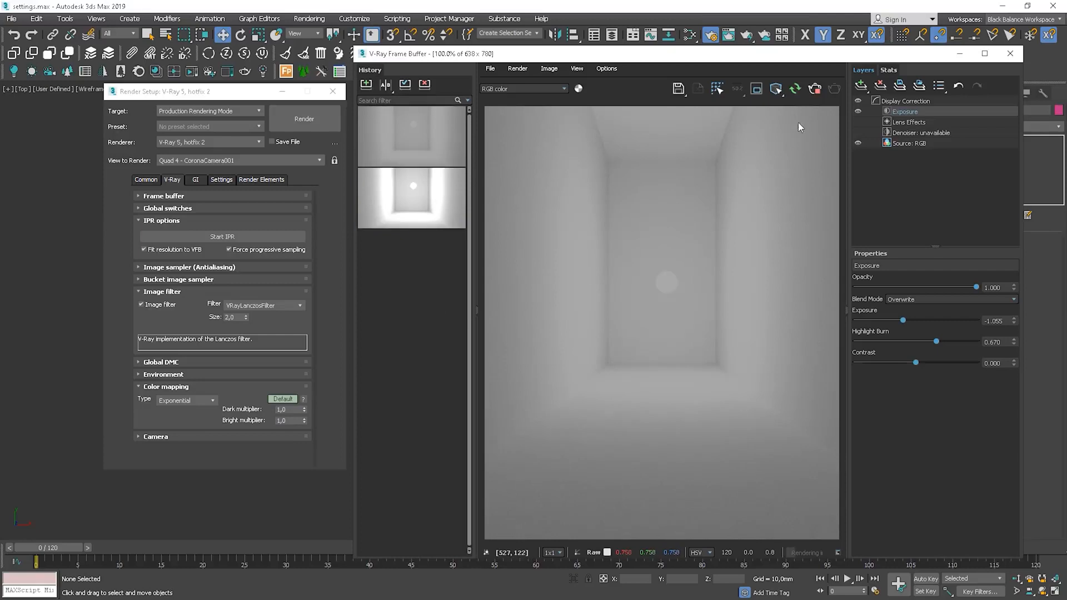
click(816, 89)
Compare the Linear multiply render as A with the Exponential render as B, sweeping the divider across the image.
click(386, 85)
click(396, 199)
click(420, 137)
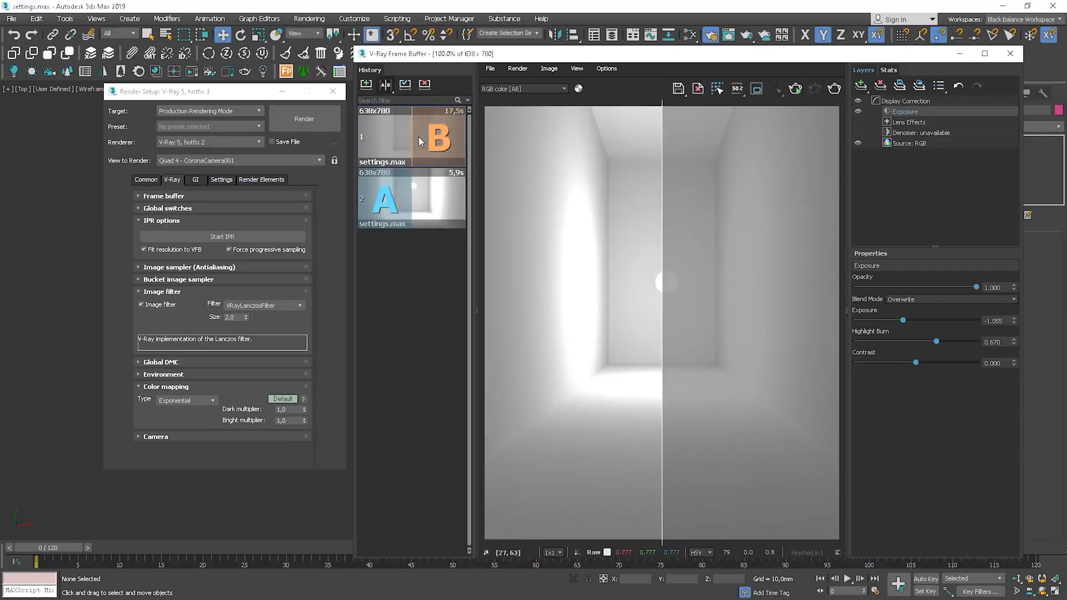
drag(661, 284, 797, 284)
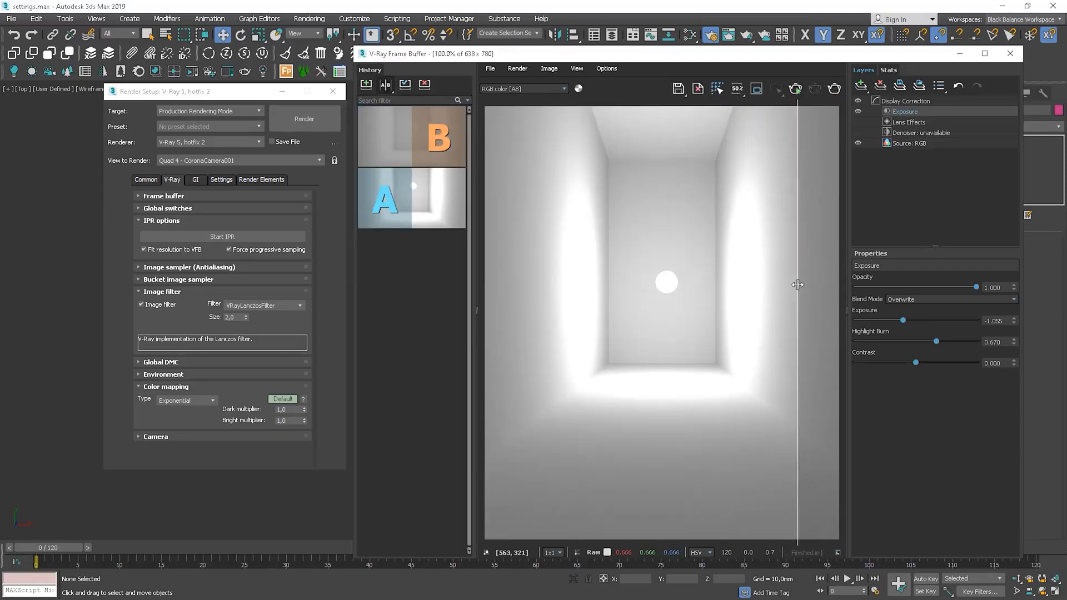
Leave the A/B comparison and set the color mapping type to Reinhard.
click(386, 85)
click(176, 399)
click(185, 455)
click(181, 398)
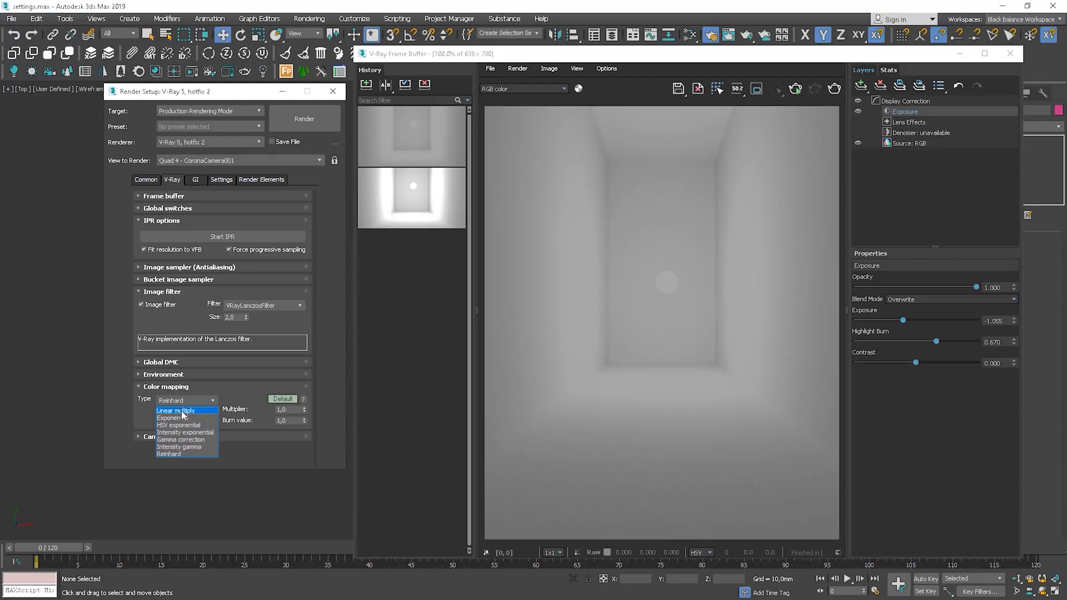
click(235, 386)
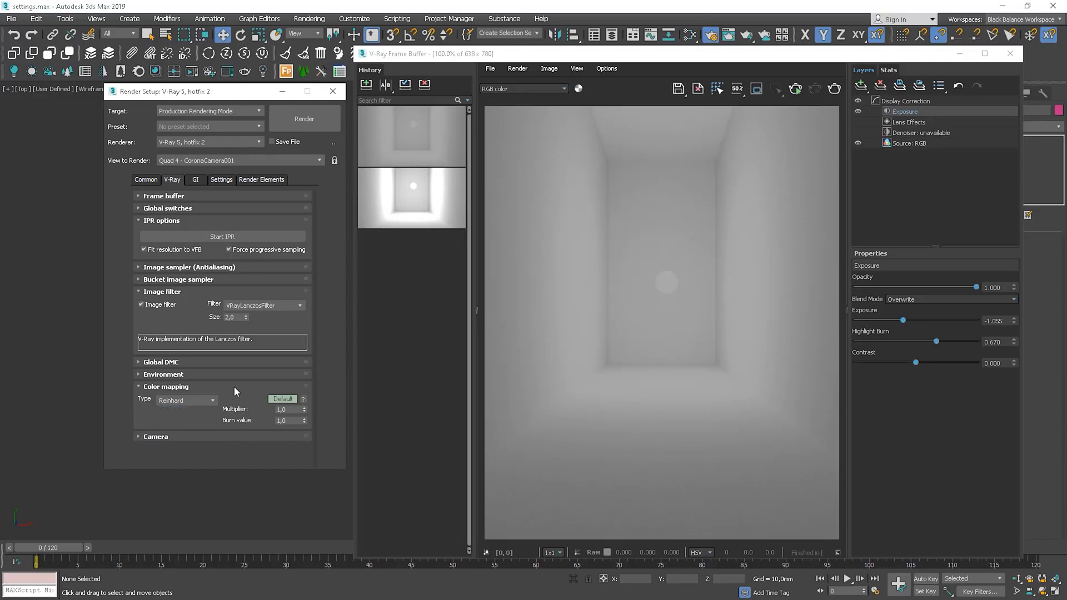
Set the Reinhard burn value to 0.3, render with IPR, store the result in the history and stop rendering.
double_click(292, 420)
click(796, 89)
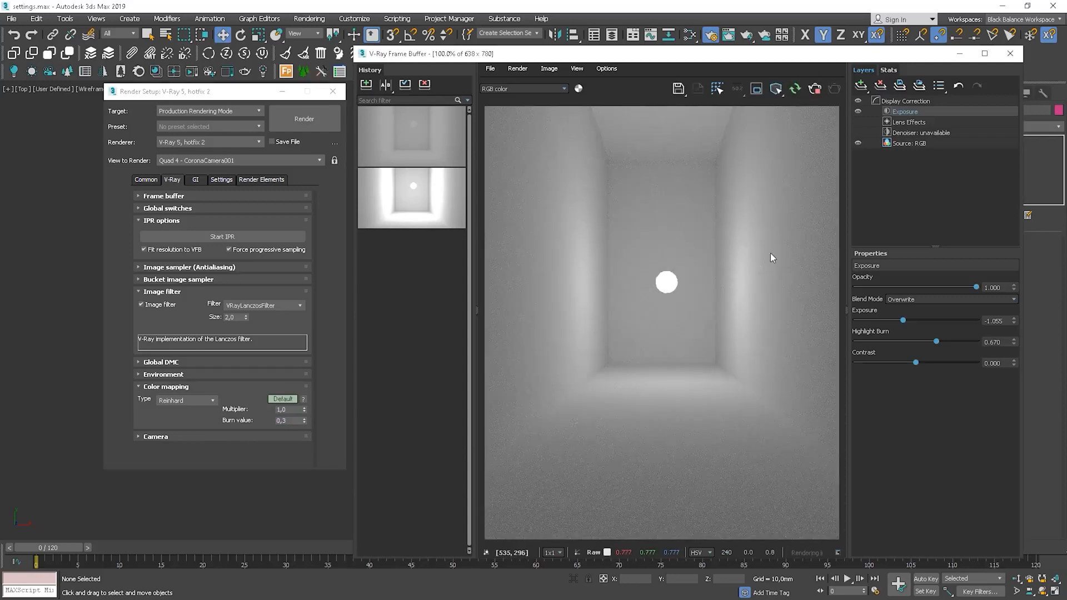
click(366, 84)
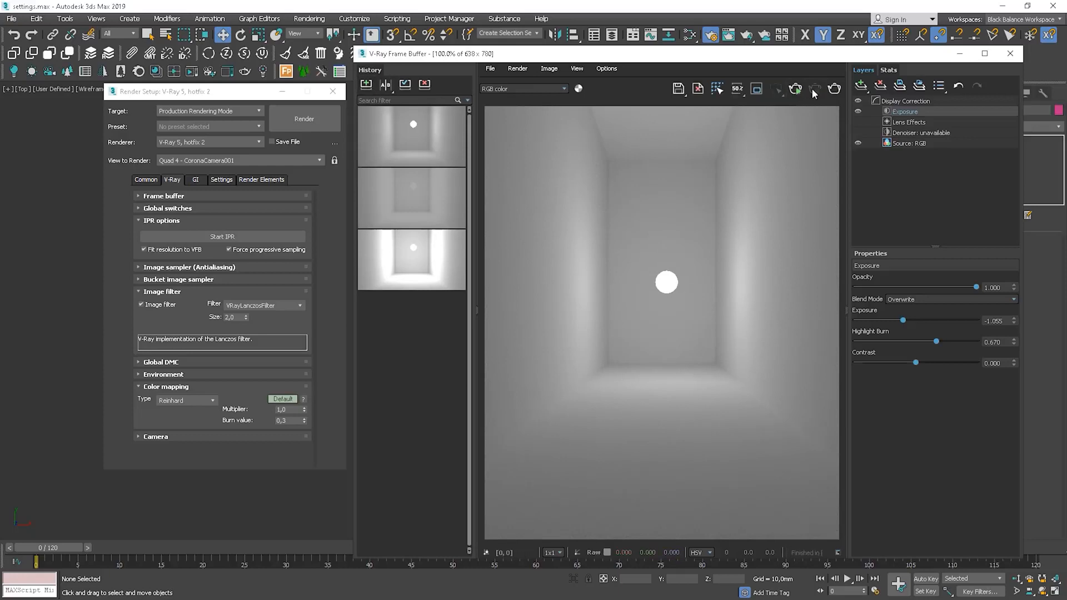
Set the burn value to 0.6, render again, store the result in the history and stop rendering.
double_click(283, 421)
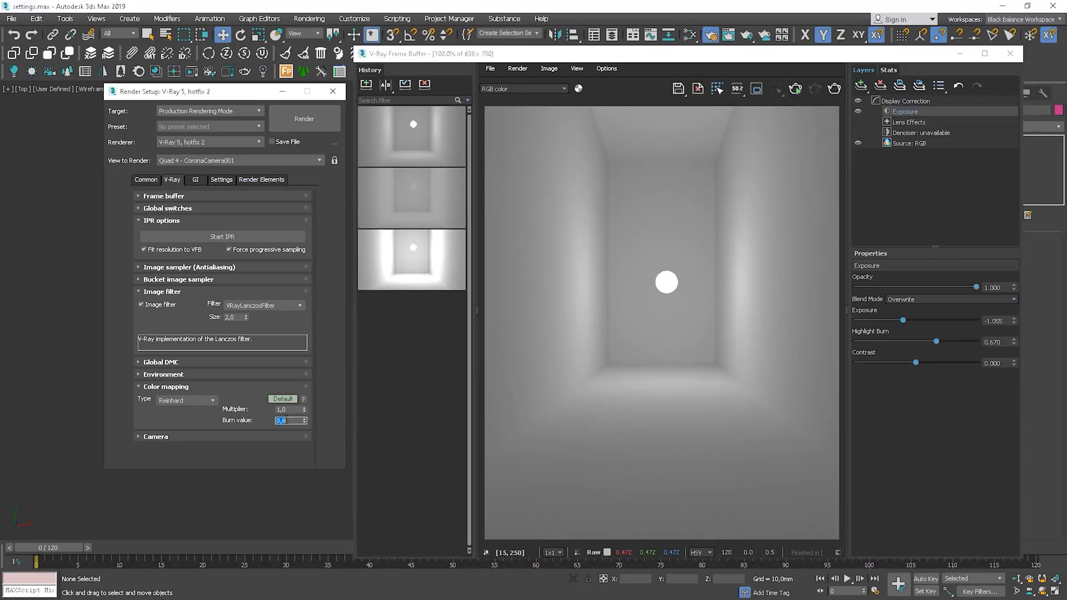
click(796, 88)
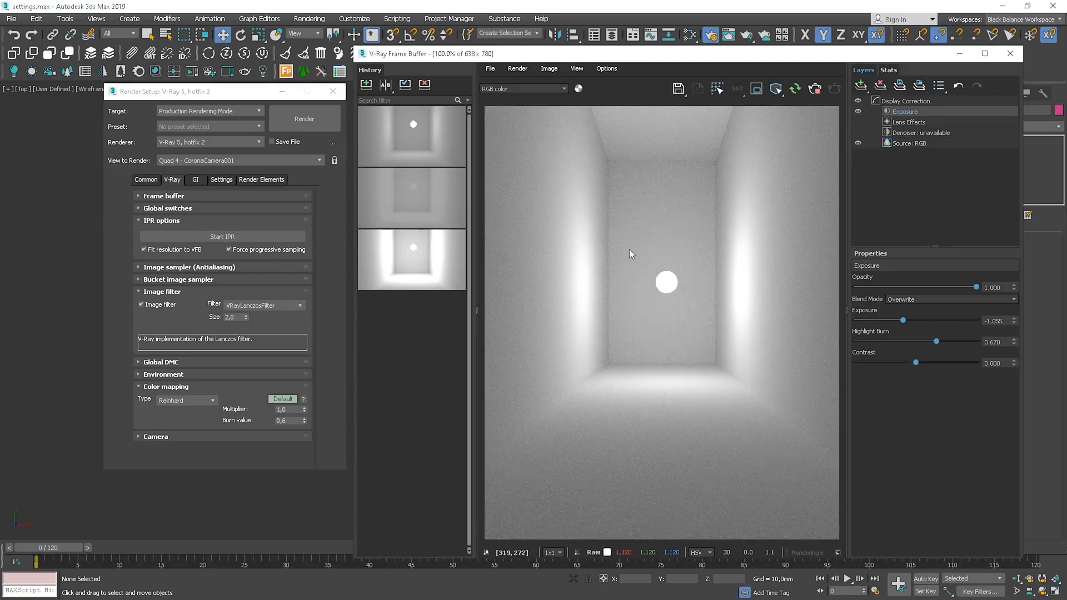
click(370, 85)
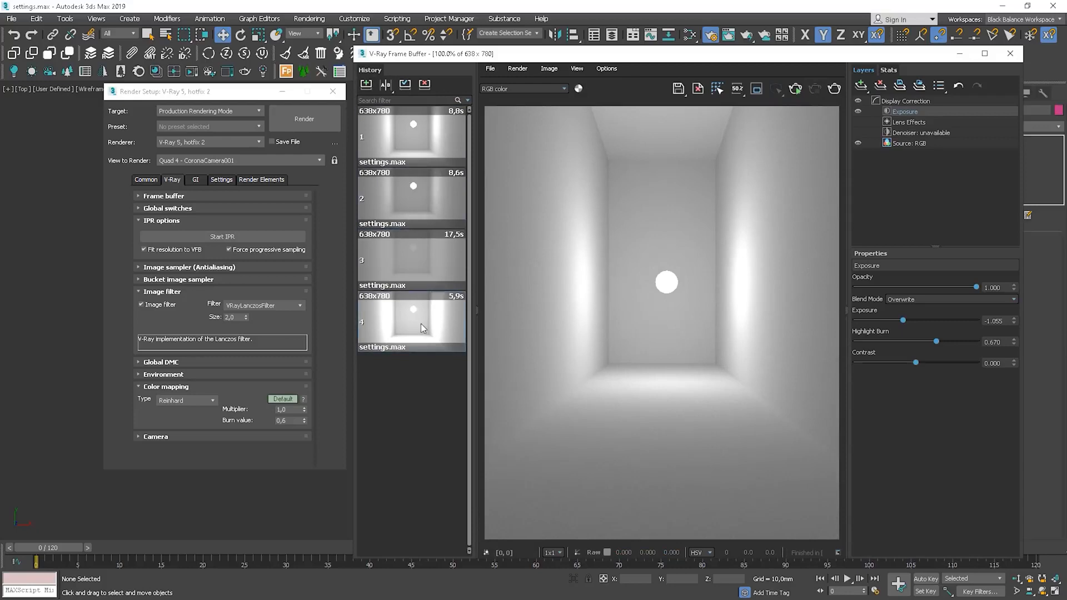
Compare the stored Linear multiply, Reinhard and Exponential renders in pairs, ending with Exponential as A and Reinhard 0.3 as B.
click(386, 323)
click(438, 137)
drag(671, 325, 550, 300)
click(392, 205)
drag(552, 263, 487, 295)
click(406, 256)
click(435, 204)
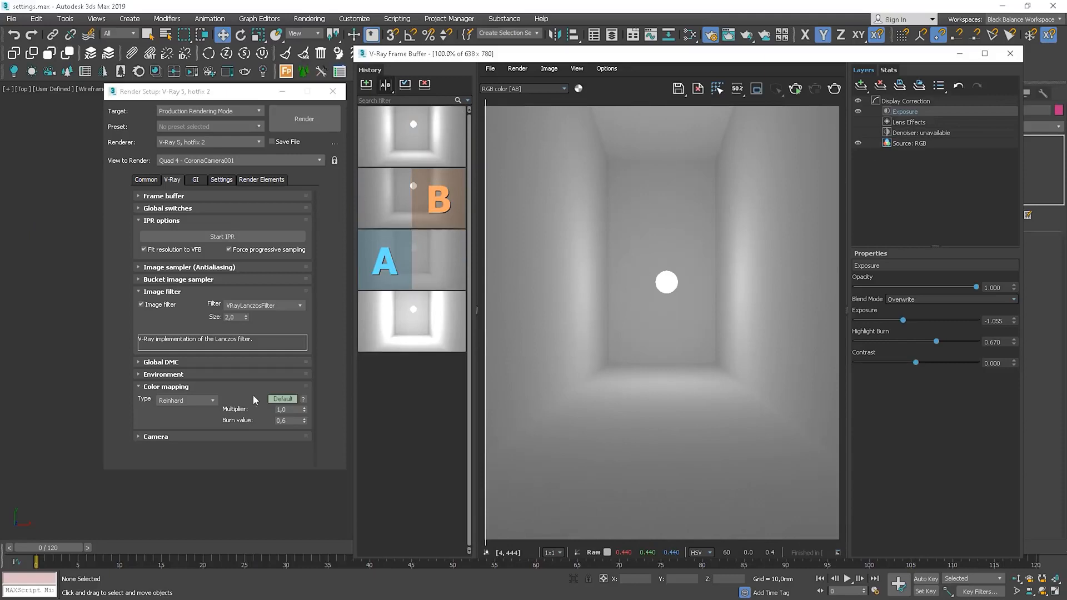
Open the burn value for editing, look over the Camera settings and close the frame buffer.
click(284, 421)
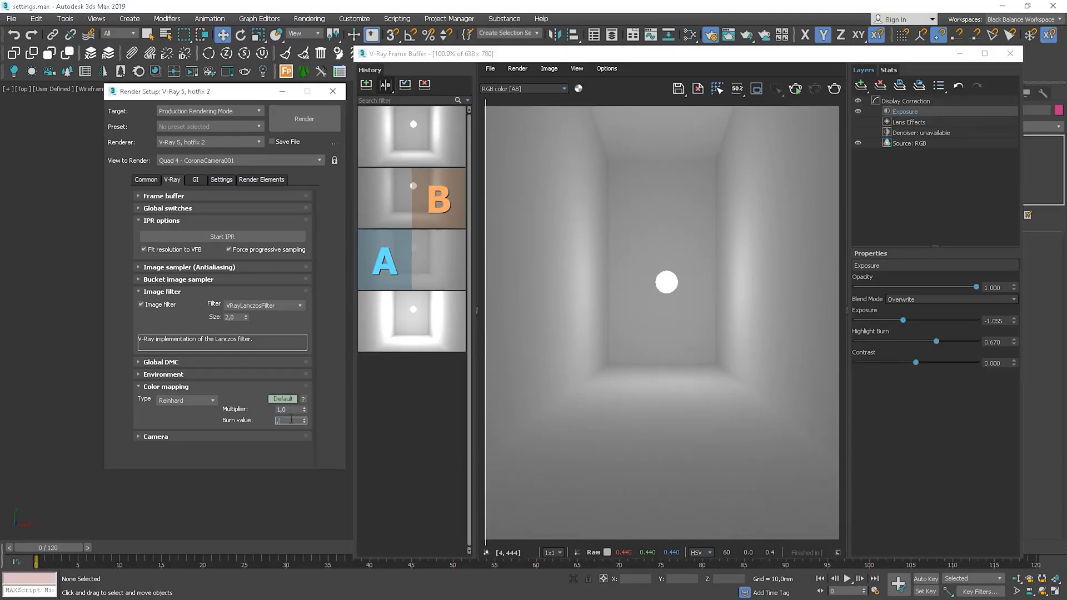
click(166, 386)
click(161, 399)
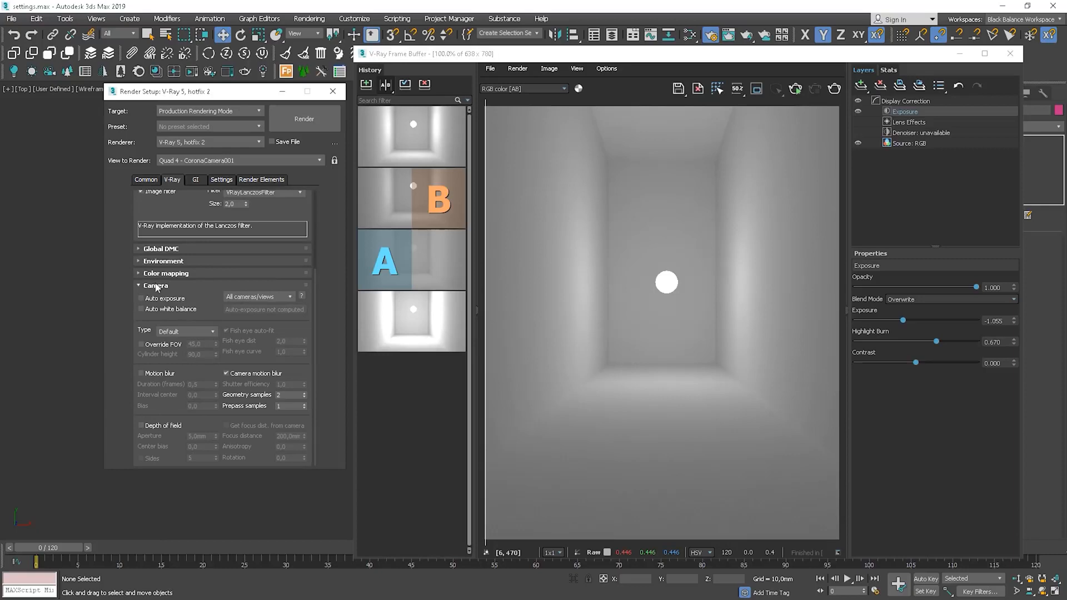
click(157, 286)
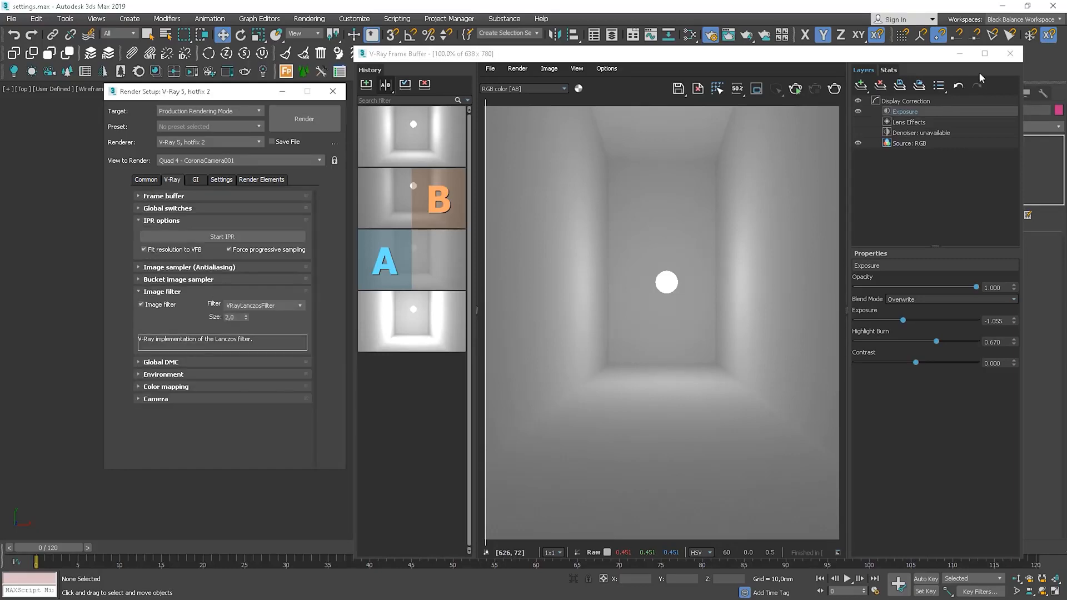
click(1010, 53)
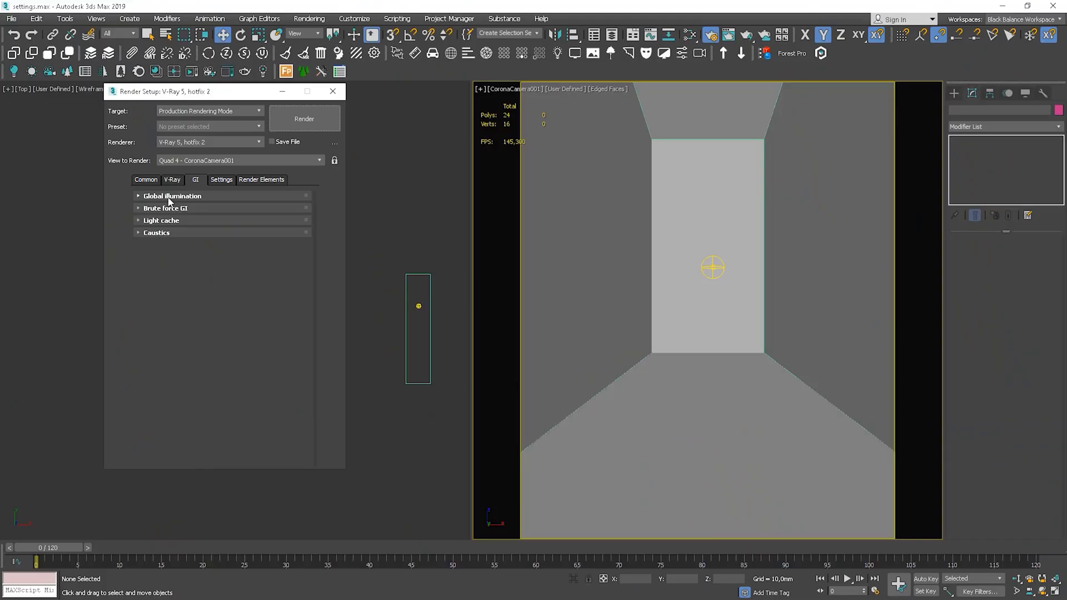
Examine the Global illumination engine choices and the Brute force GI and Light cache settings.
click(170, 196)
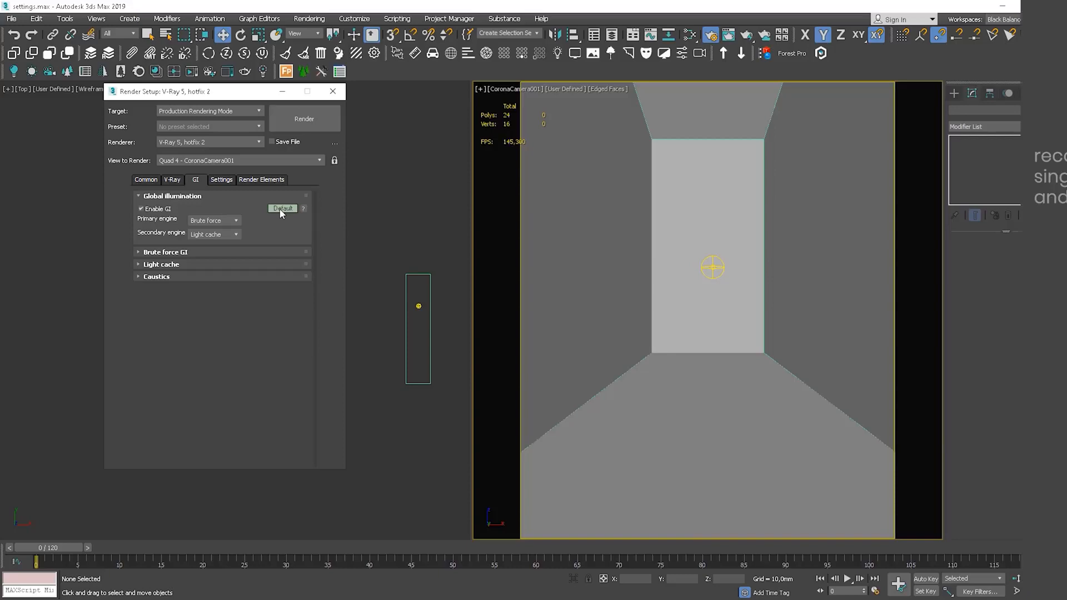
mouse_move(231, 224)
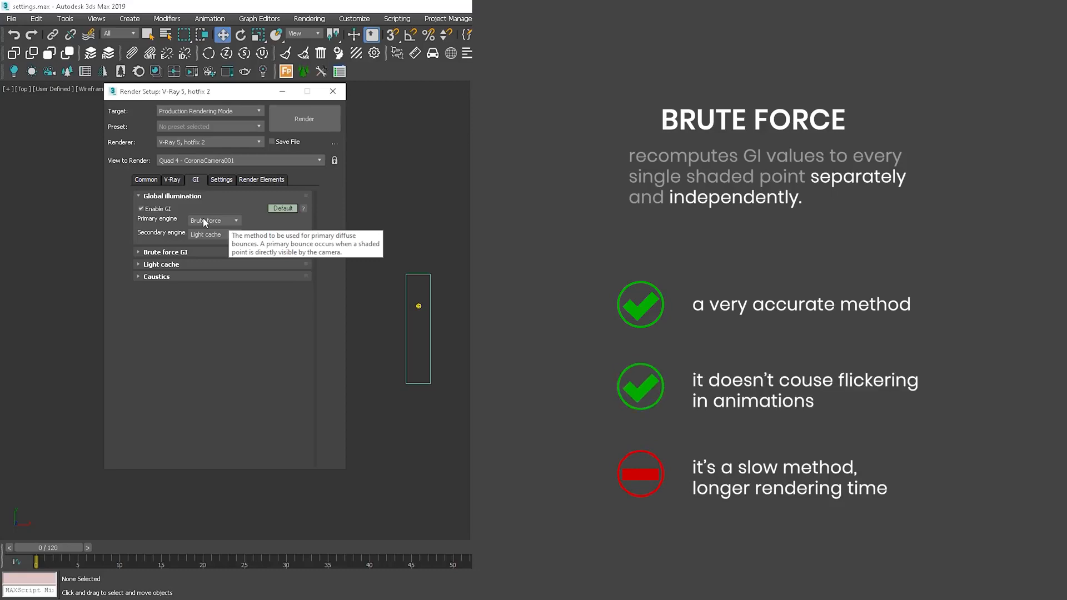
click(222, 221)
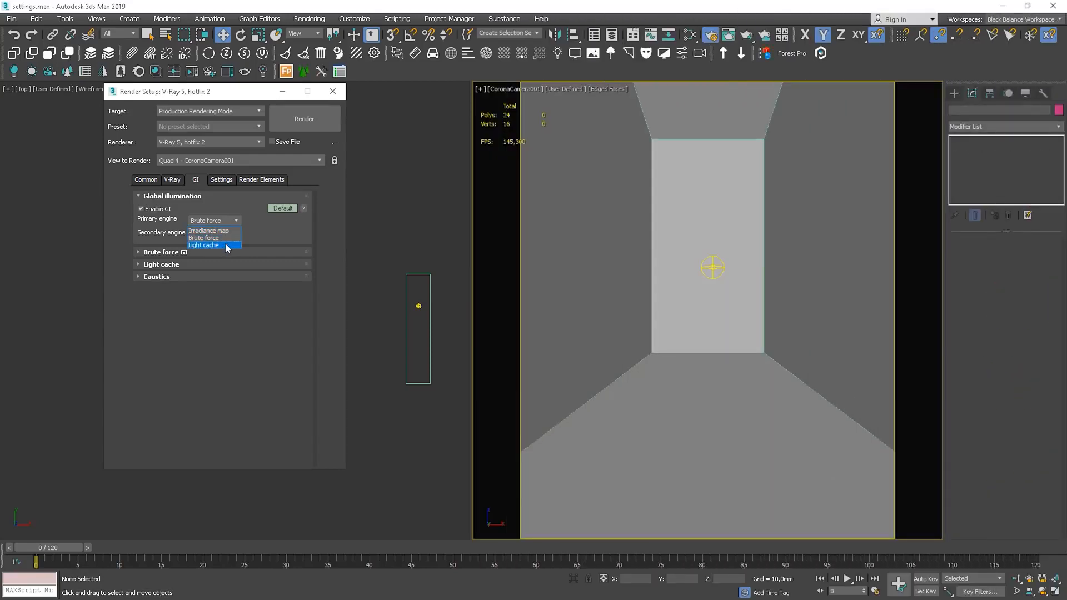
click(245, 210)
click(172, 252)
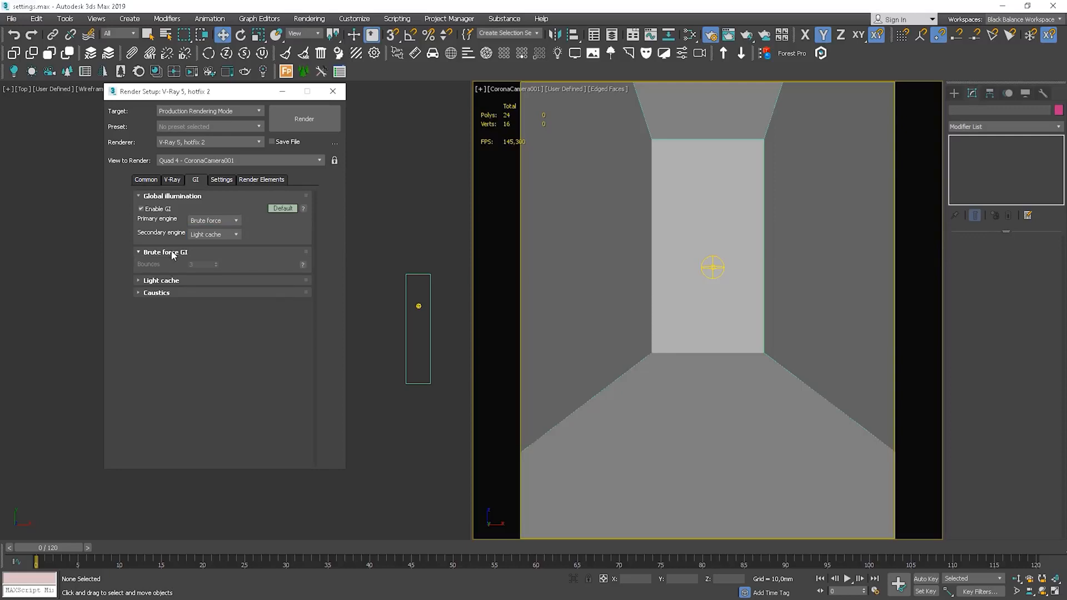
click(157, 281)
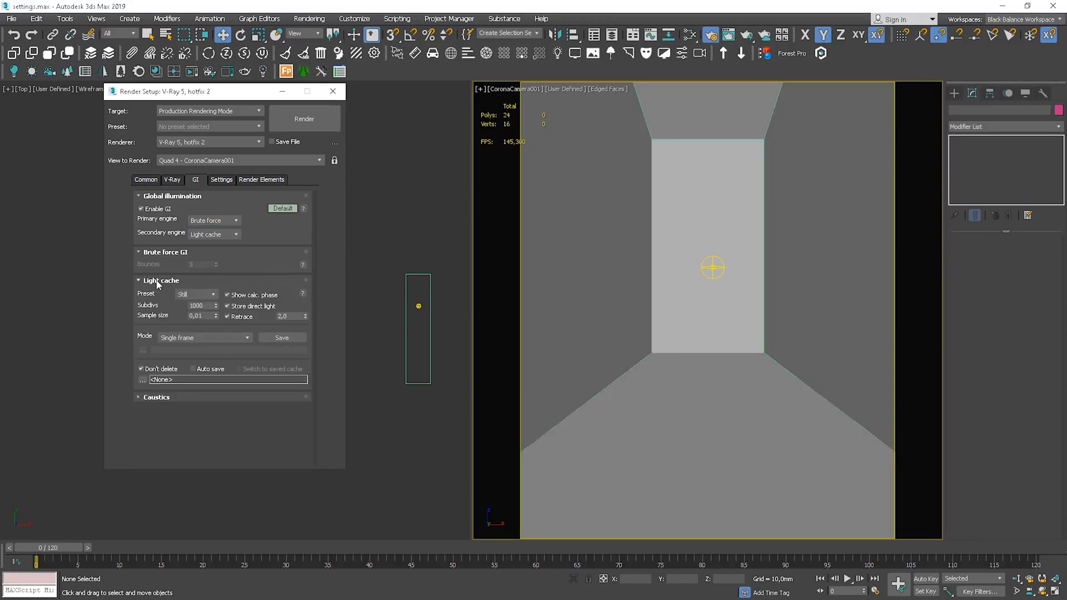
Set the primary GI engine to Irradiance map with the Medium preset, 70 subdivs and 35 interpolation samples, and collapse its settings.
click(216, 221)
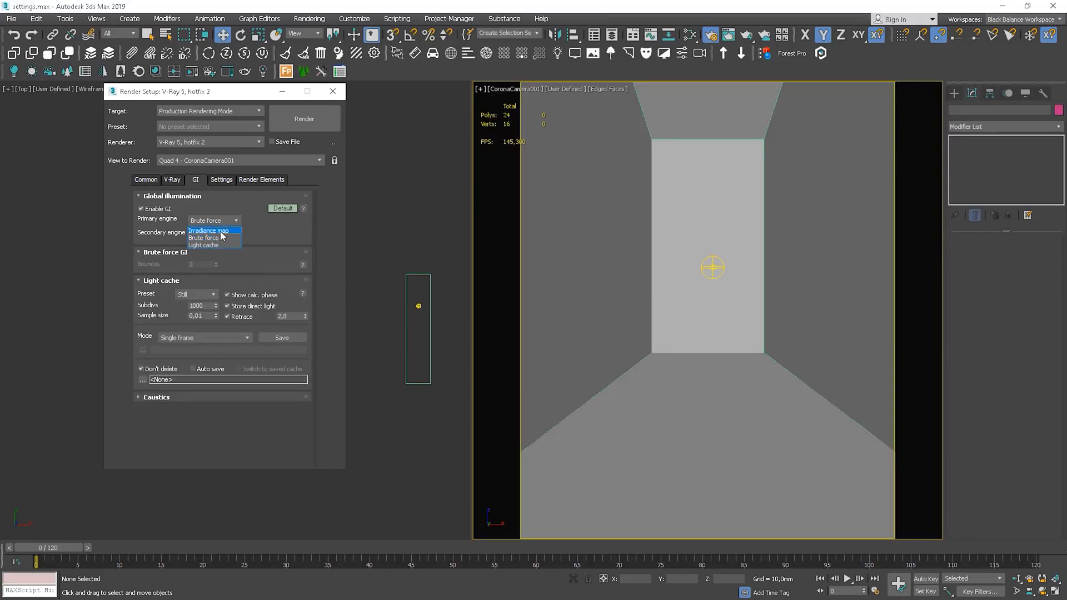
click(220, 230)
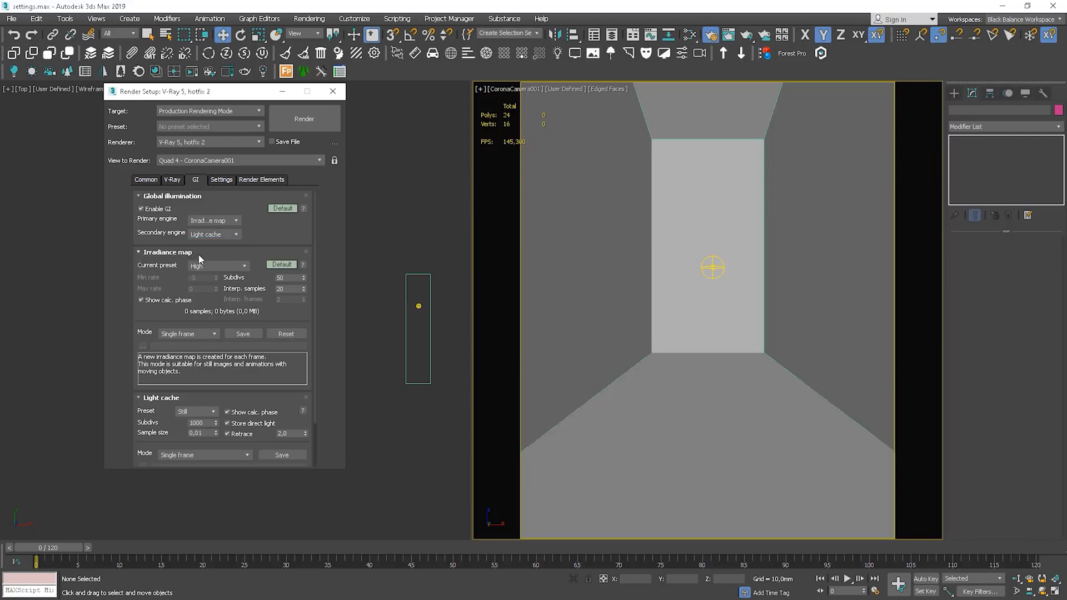
click(232, 266)
click(208, 290)
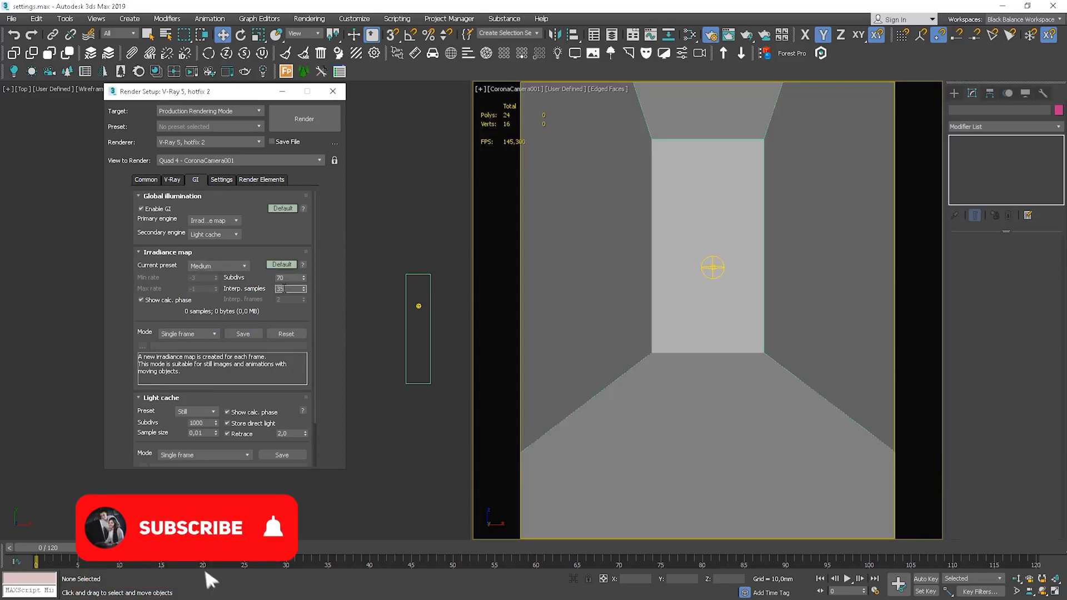
scroll(183, 251, down, 1)
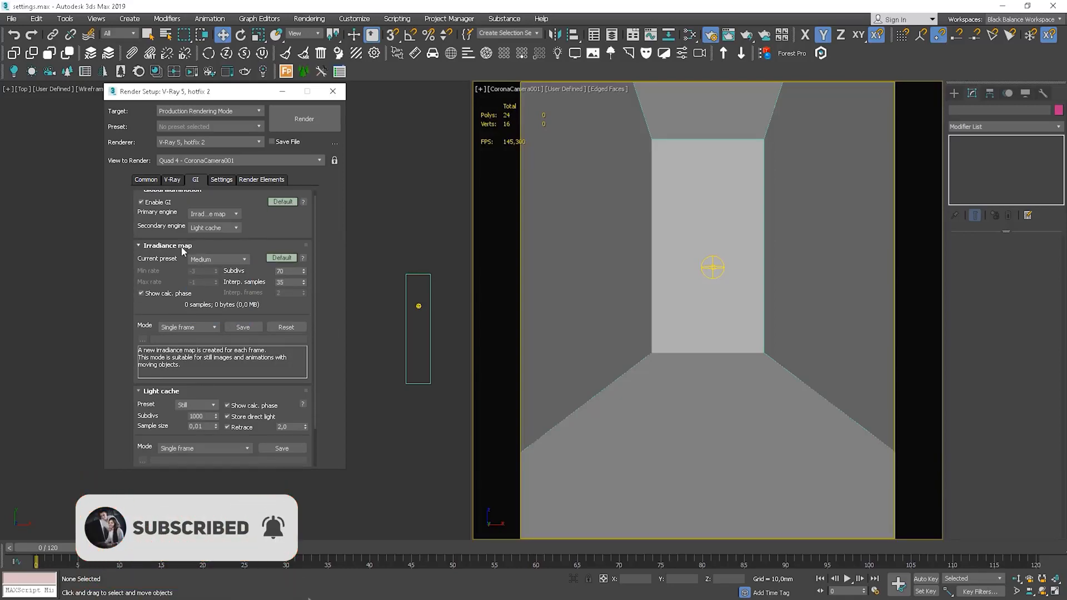
click(182, 248)
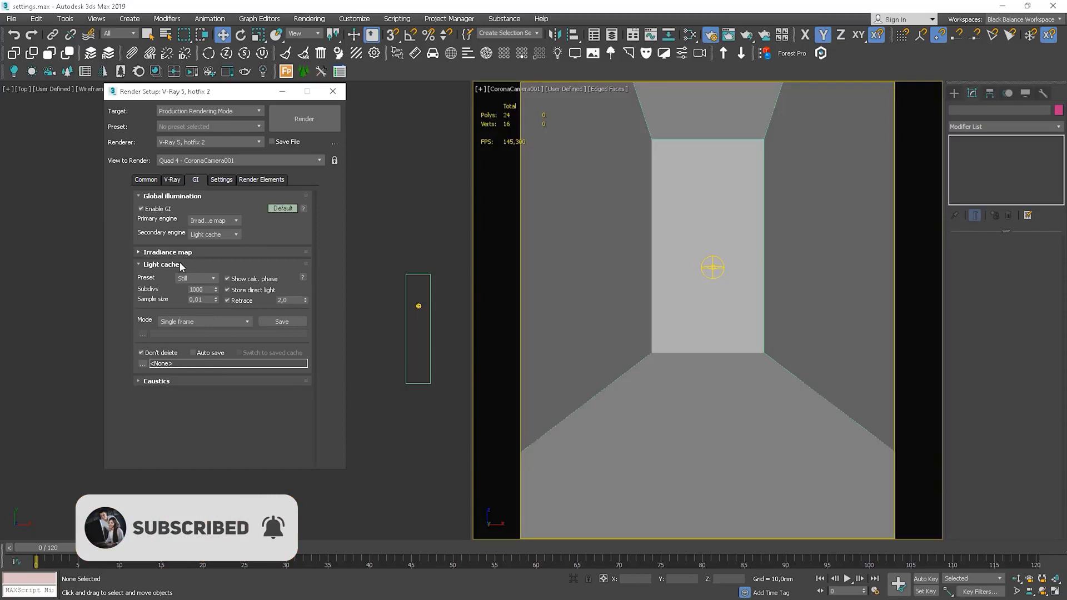